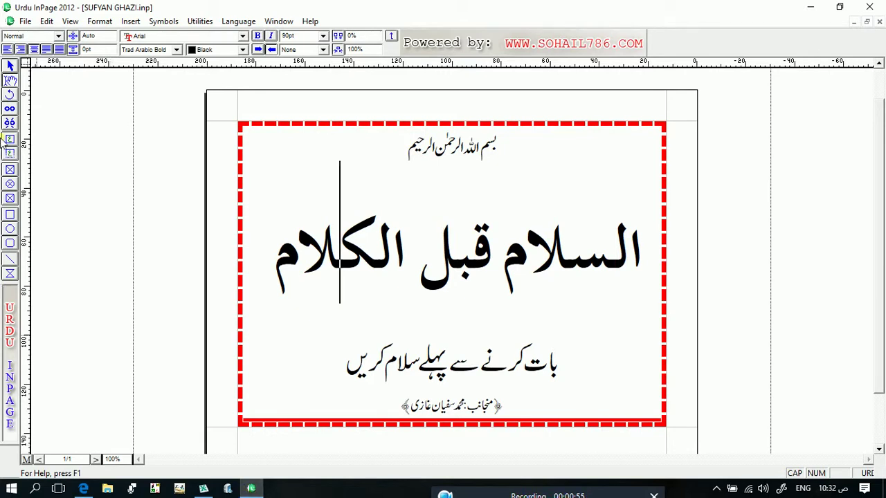
{"action": "left_click", "coordinate": [25, 21]}
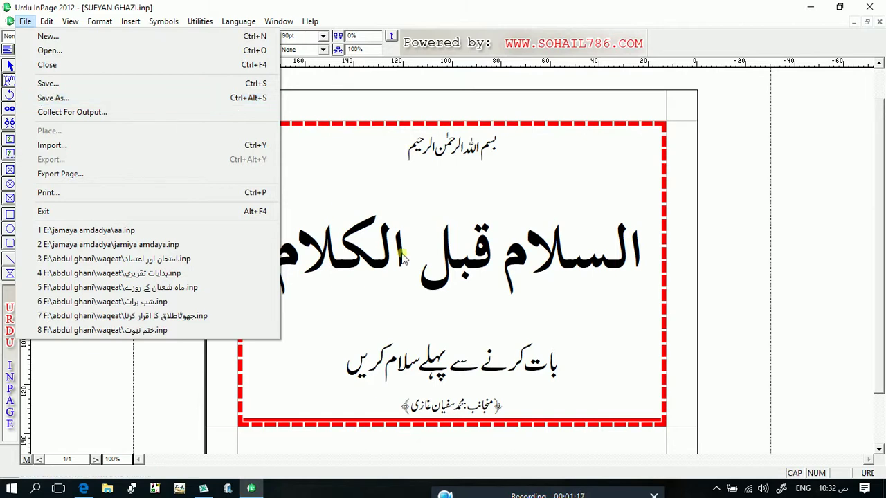
{"action": "left_click", "coordinate": [361, 305]}
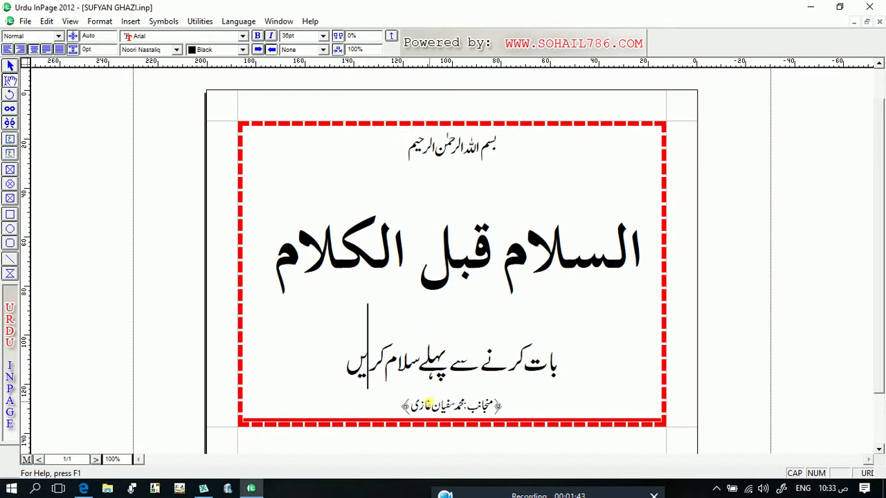
Step: Replace the sender's full name after "منجانب:" in the poster's attribution line with the new sender's name
{"action": "left_click", "coordinate": [430, 402]}
{"action": "key", "text": "BackSpace"}
{"action": "key", "text": "BackSpace"}
{"action": "key", "text": "BackSpace"}
{"action": "key", "text": "BackSpace"}
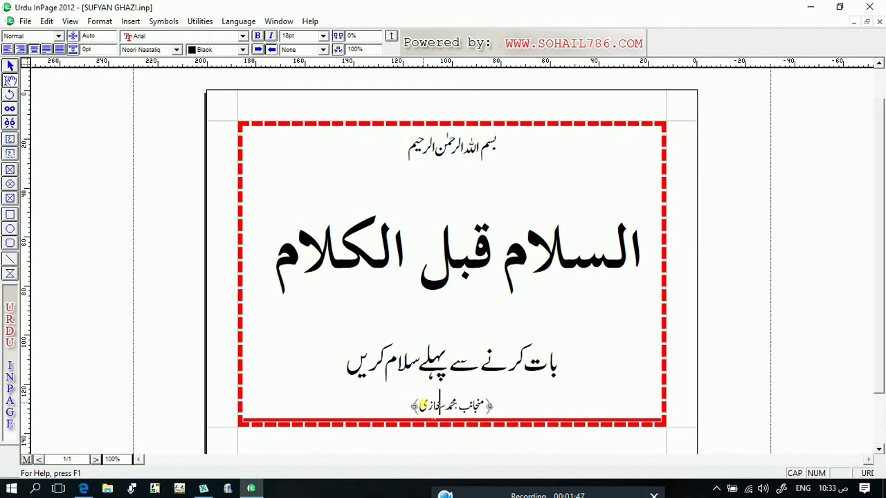
{"action": "key", "text": "BackSpace"}
{"action": "key", "text": "BackSpace"}
{"action": "key", "text": "BackSpace"}
{"action": "key", "text": "BackSpace"}
{"action": "key", "text": "BackSpace"}
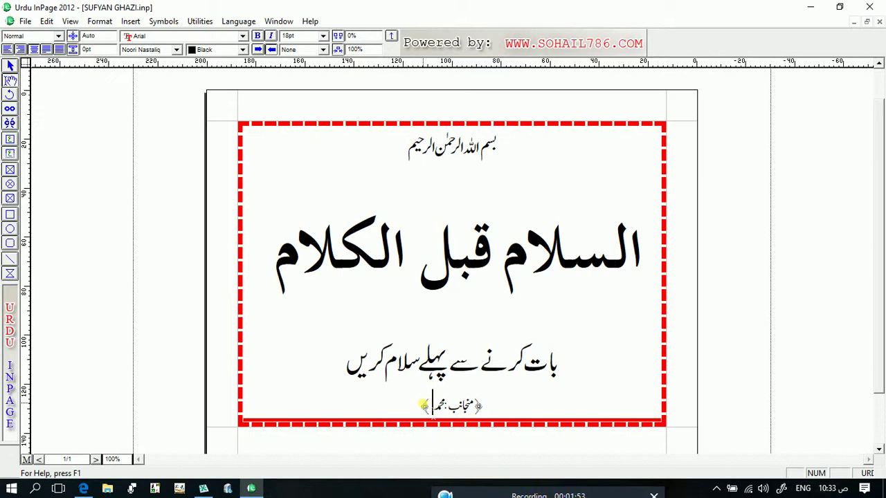
{"action": "type", "text": "ا"}
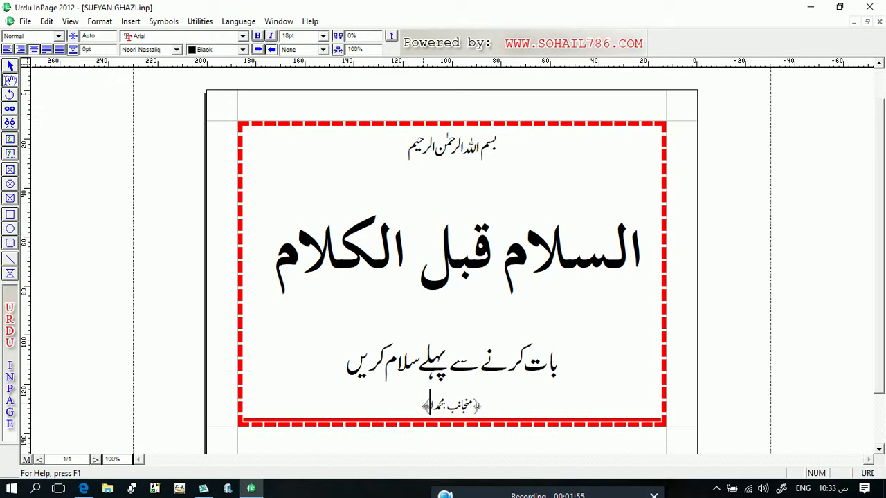
{"action": "key", "text": "BackSpace"}
{"action": "key", "text": "BackSpace"}
{"action": "key", "text": "BackSpace"}
{"action": "key", "text": "BackSpace"}
{"action": "key", "text": "BackSpace"}
{"action": "key", "text": "BackSpace"}
{"action": "type", "text": "عبدالل"}
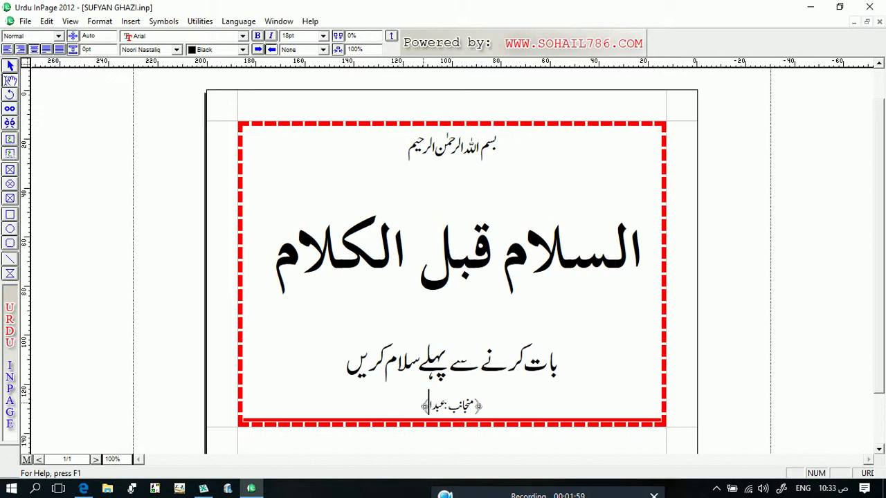
{"action": "type", "text": "ه"}
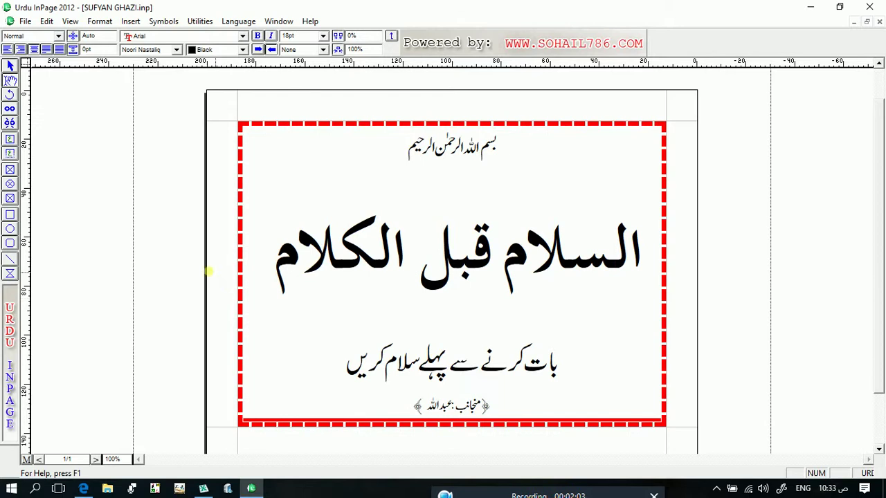
Step: Save a copy of the document as an InPage file in the jamaya amdadya folder, named after the new sender
{"action": "left_click", "coordinate": [25, 21]}
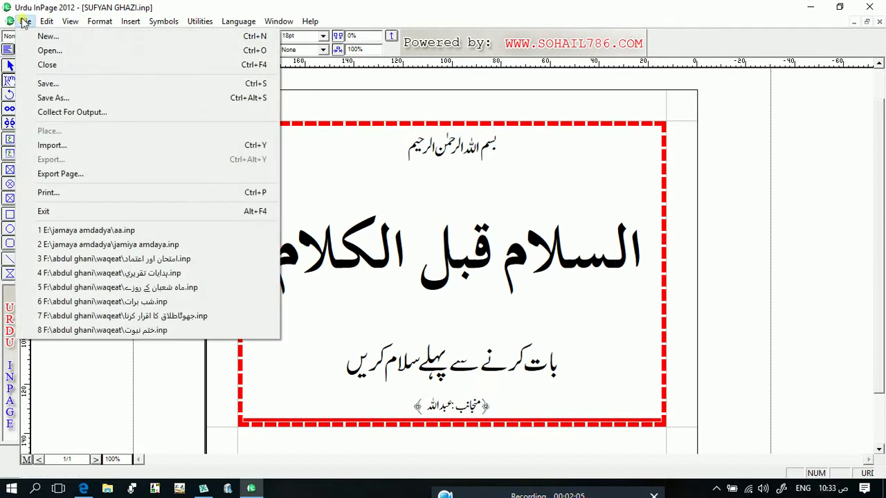
{"action": "left_click", "coordinate": [58, 99]}
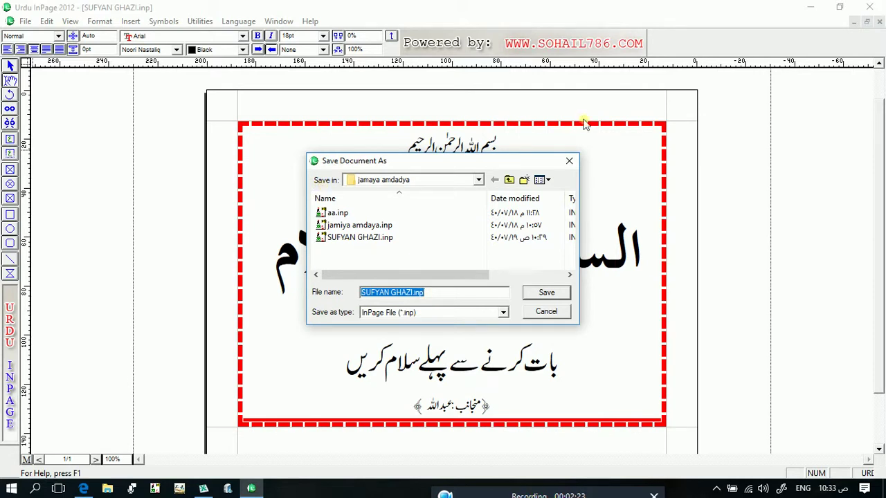
{"action": "left_click", "coordinate": [477, 181]}
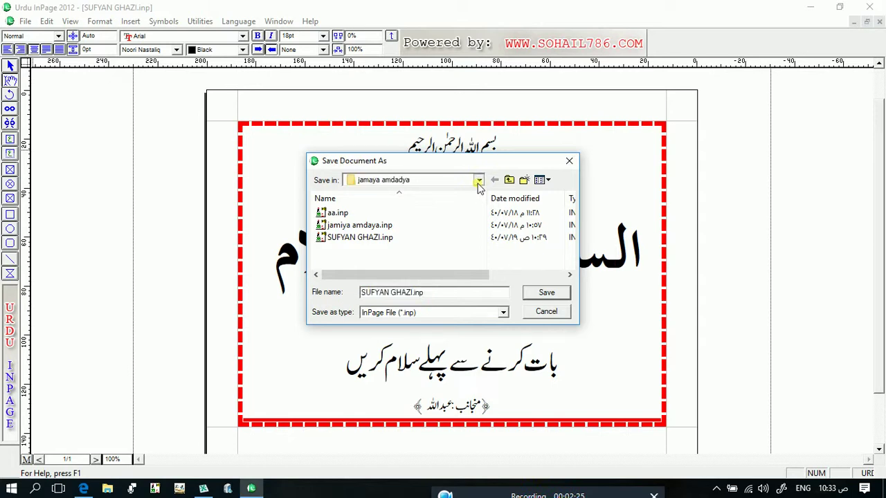
{"action": "left_click", "coordinate": [477, 181]}
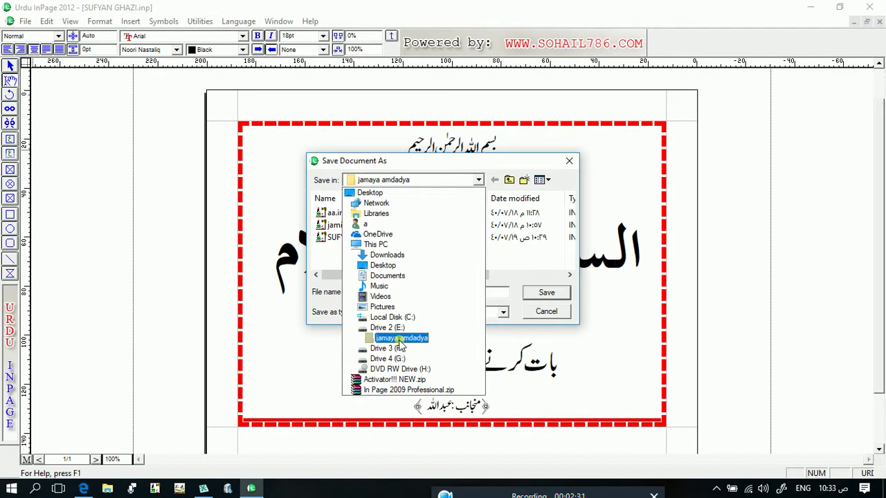
{"action": "left_click", "coordinate": [512, 278]}
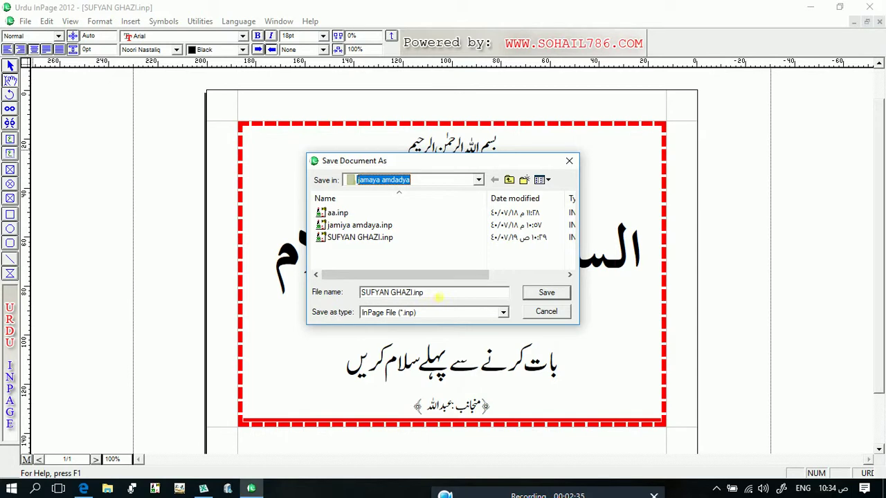
{"action": "left_click", "coordinate": [439, 298]}
{"action": "key", "text": "BackSpace"}
{"action": "key", "text": "BackSpace"}
{"action": "key", "text": "BackSpace"}
{"action": "key", "text": "BackSpace"}
{"action": "key", "text": "BackSpace"}
{"action": "key", "text": "BackSpace"}
{"action": "key", "text": "BackSpace"}
{"action": "key", "text": "BackSpace"}
{"action": "key", "text": "BackSpace"}
{"action": "key", "text": "BackSpace"}
{"action": "key", "text": "BackSpace"}
{"action": "key", "text": "BackSpace"}
{"action": "key", "text": "BackSpace"}
{"action": "key", "text": "BackSpace"}
{"action": "key", "text": "BackSpace"}
{"action": "key", "text": "BackSpace"}
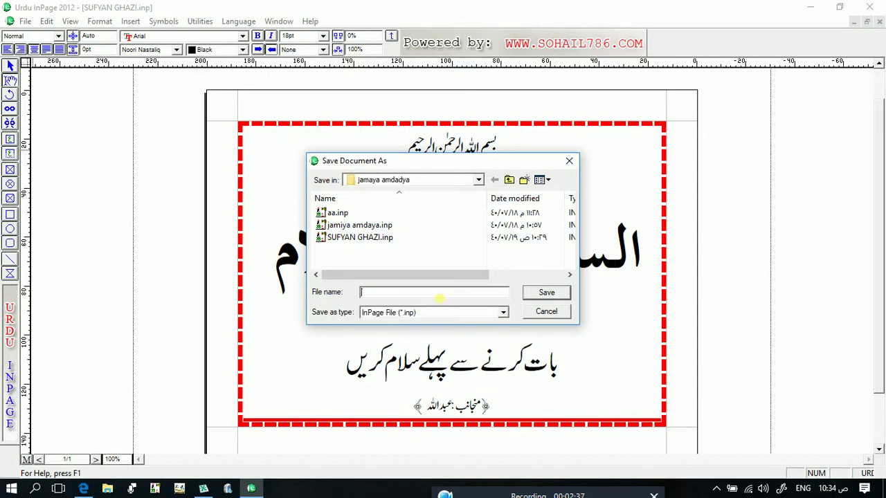
{"action": "type", "text": "a"}
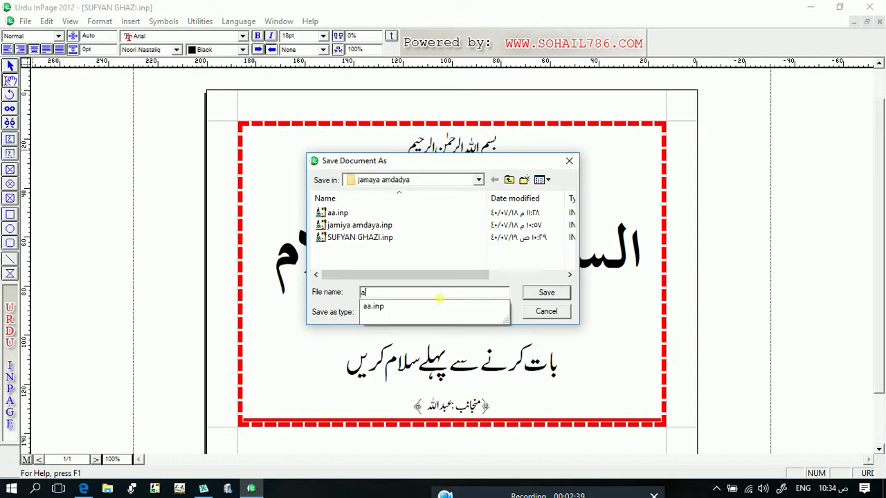
{"action": "type", "text": "bdull"}
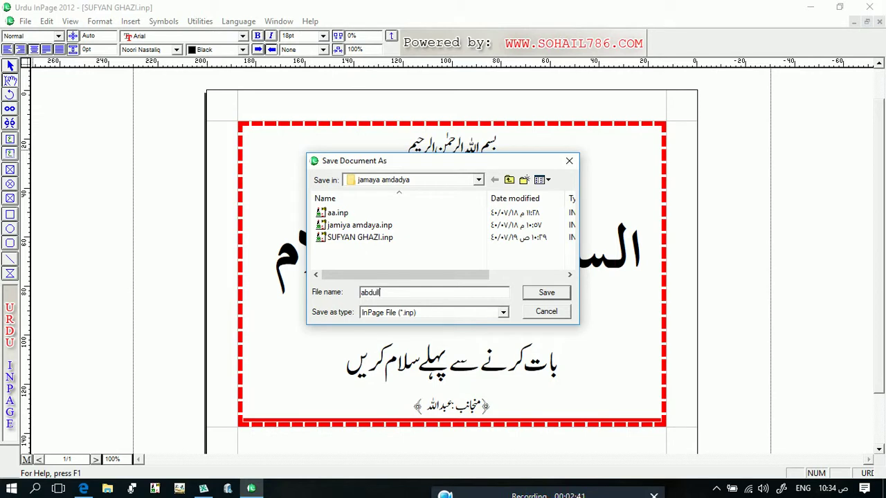
{"action": "type", "text": "ah"}
{"action": "left_click", "coordinate": [547, 293]}
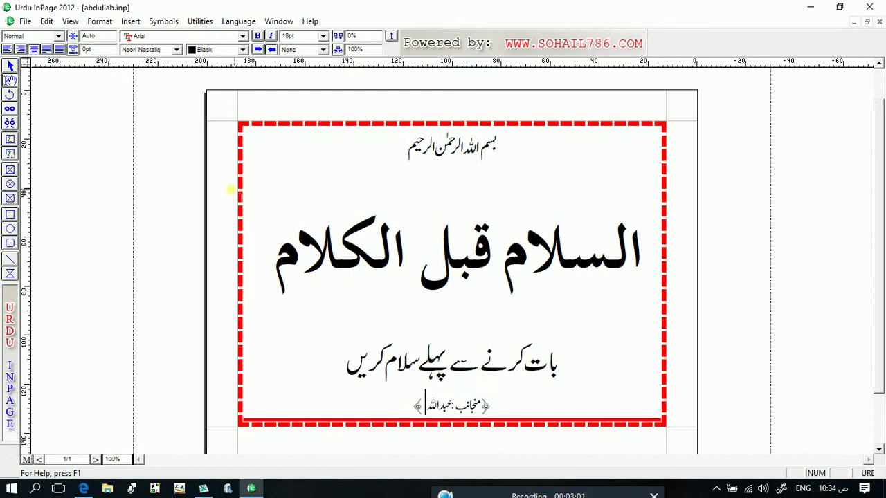
Step: Replace the large Arabic headline with the text "الطهارةنصف الايمان"
{"action": "left_click", "coordinate": [268, 271]}
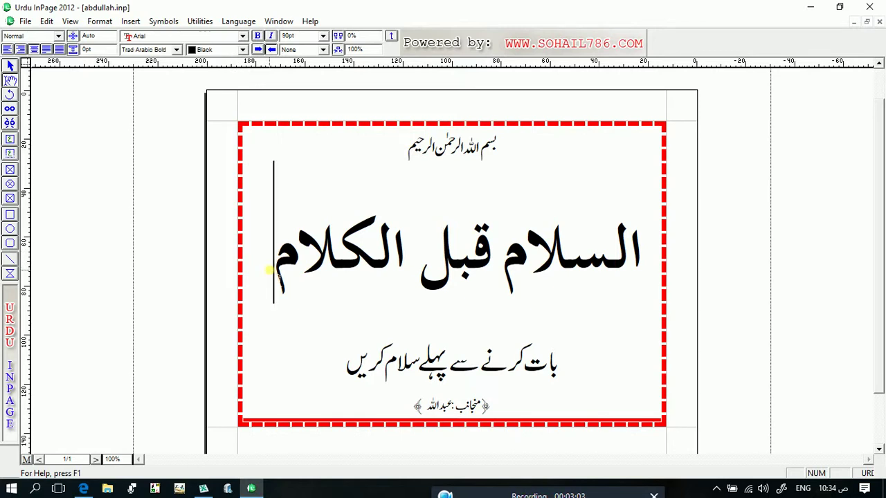
{"action": "left_click_drag", "start_coordinate": [269, 271], "coordinate": [644, 284]}
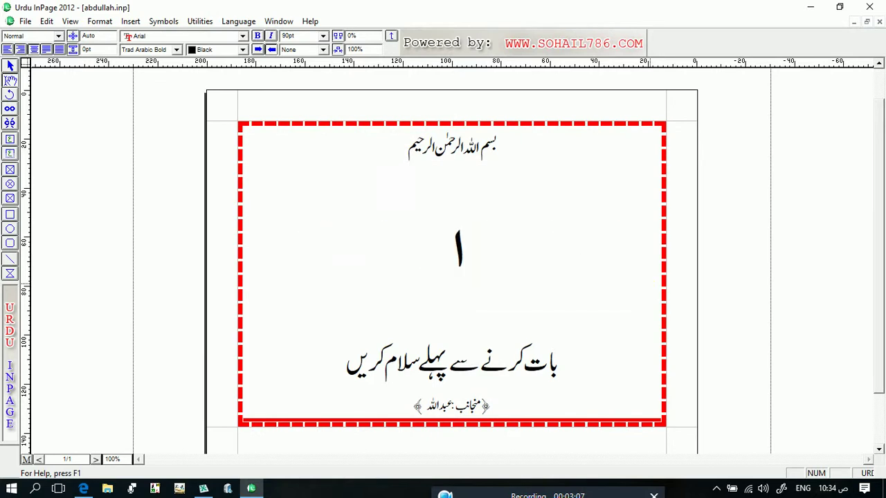
{"action": "type", "text": "الطھارۃ ال"}
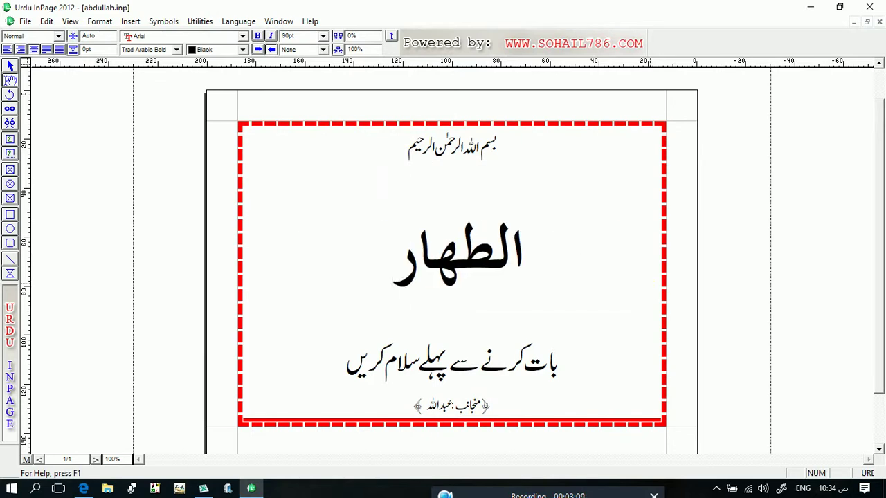
{"action": "key", "text": "BackSpace"}
{"action": "key", "text": "BackSpace"}
{"action": "key", "text": "BackSpace"}
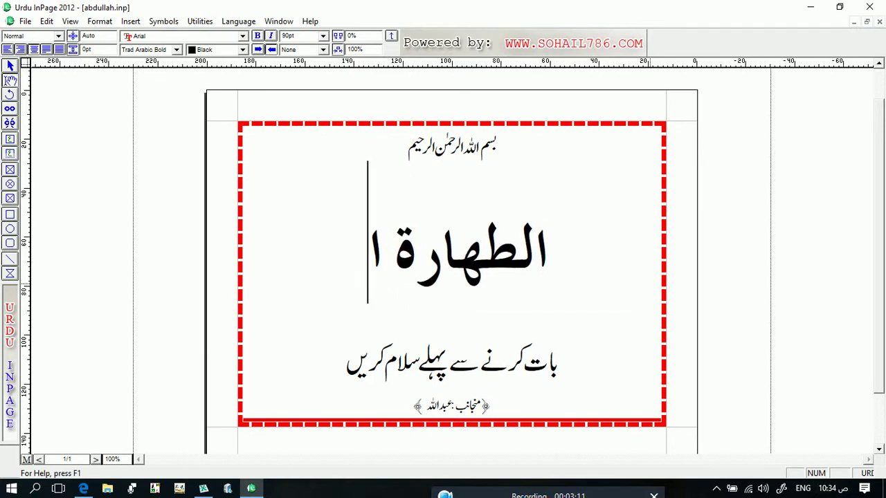
{"action": "type", "text": "ن"}
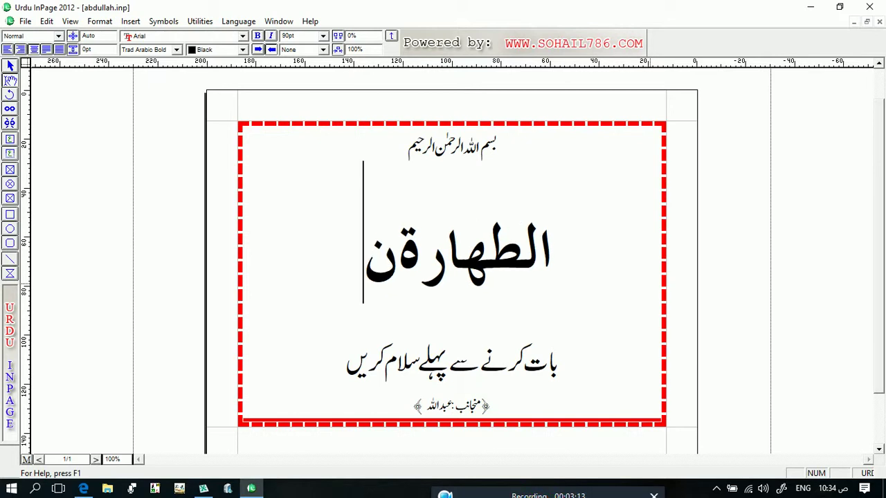
{"action": "type", "text": "صف الا"}
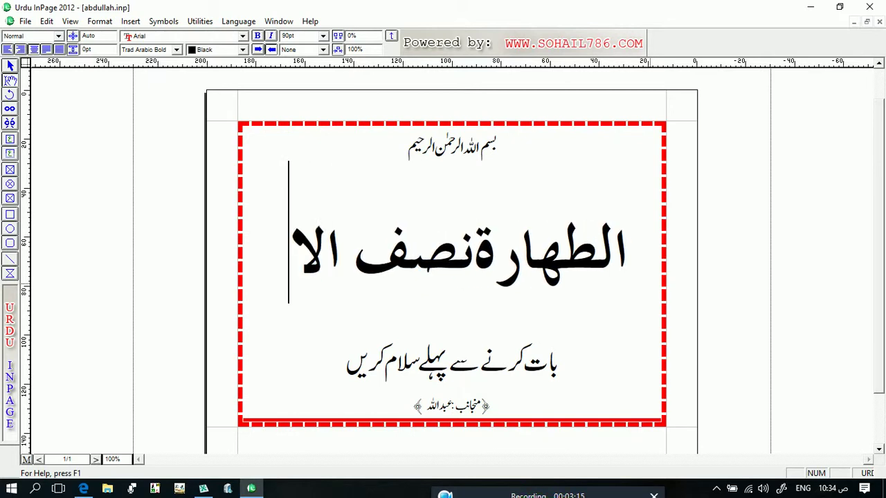
{"action": "type", "text": "یمان"}
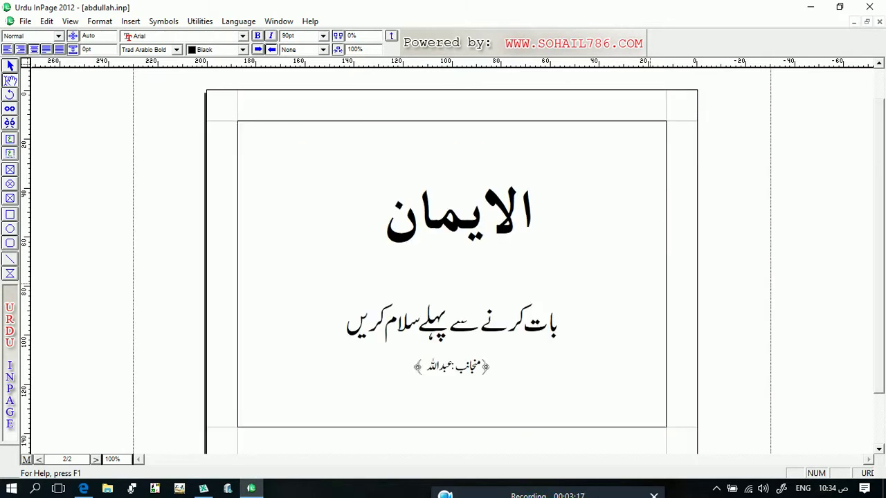
Step: Set the font size of the overflowing headline word "الايمان" to 60 pt
{"action": "left_click_drag", "start_coordinate": [367, 212], "coordinate": [514, 163]}
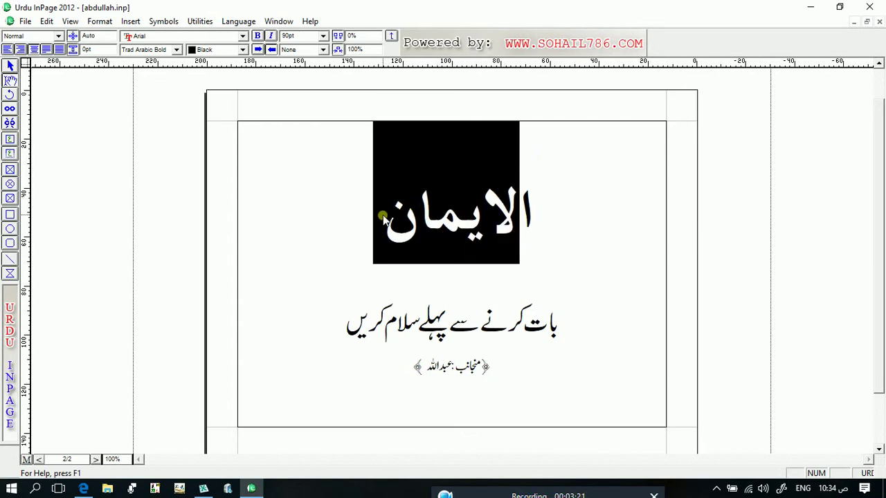
{"action": "double_click", "coordinate": [383, 218]}
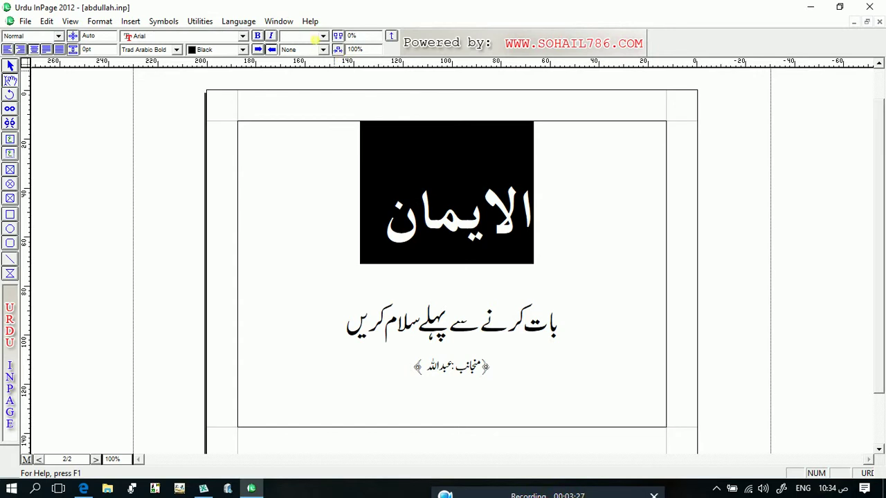
{"action": "type", "text": "60"}
{"action": "key", "text": "Return"}
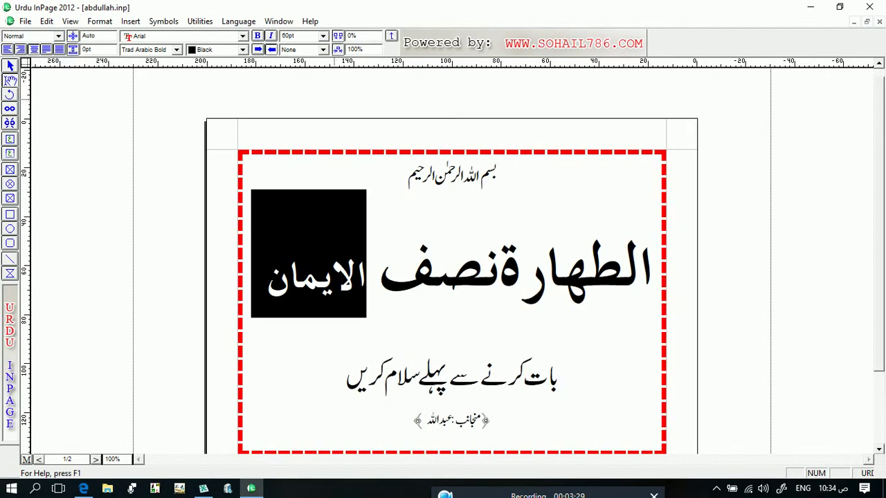
Step: Set the font size of the remaining headline words "الطهارةنصف" to 60 pt
{"action": "left_click", "coordinate": [453, 300]}
{"action": "left_click_drag", "start_coordinate": [381, 280], "coordinate": [721, 252]}
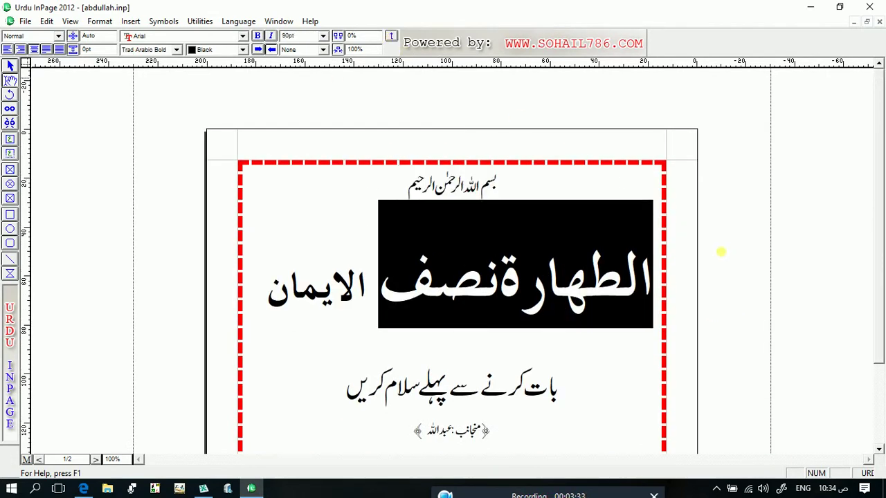
{"action": "left_click", "coordinate": [306, 37]}
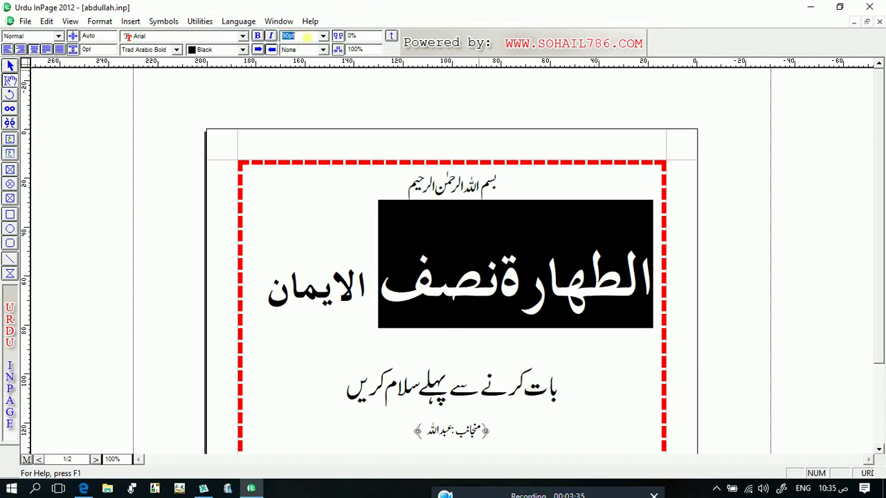
{"action": "type", "text": "60"}
{"action": "key", "text": "Return"}
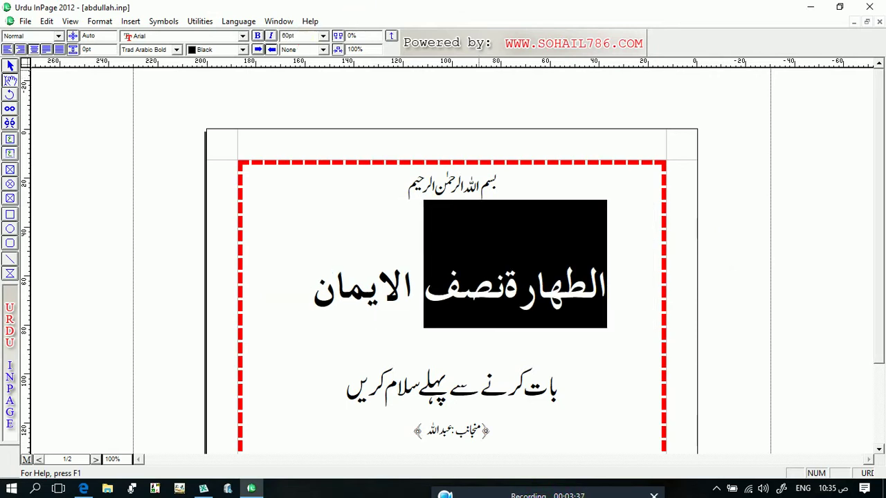
{"action": "left_click", "coordinate": [287, 301]}
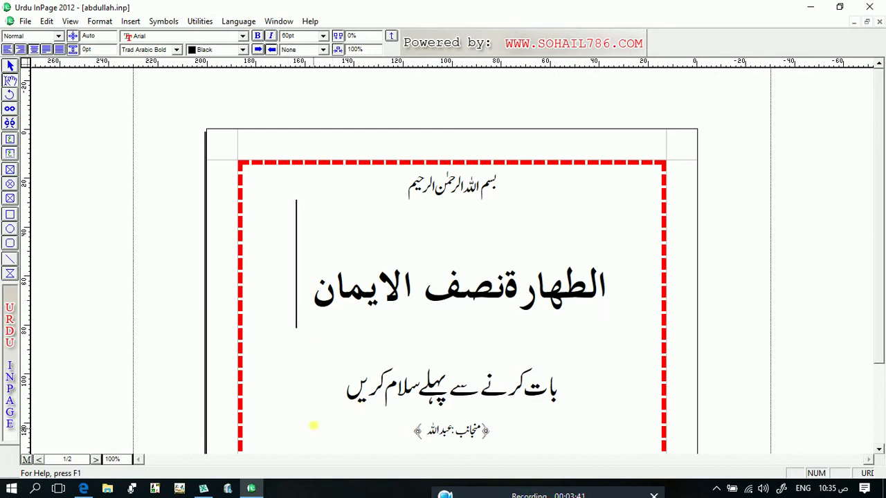
Step: Replace the Urdu translation line below the headline with "پاکی آدھا ایمان ہے"
{"action": "left_click_drag", "start_coordinate": [333, 379], "coordinate": [632, 385]}
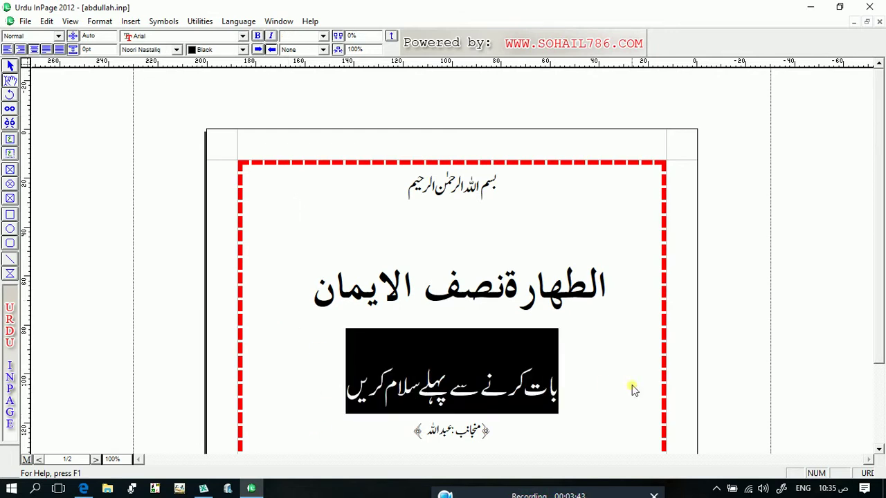
{"action": "type", "text": "پاکی"}
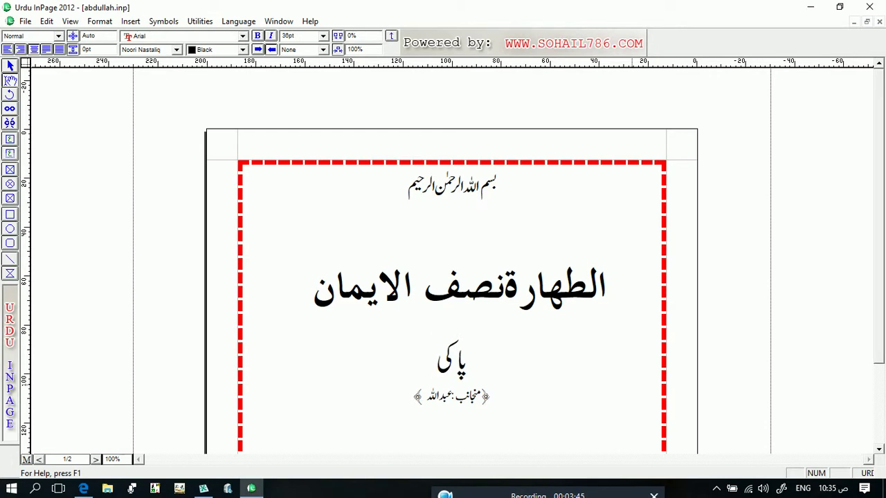
{"action": "type", "text": " آدھا"}
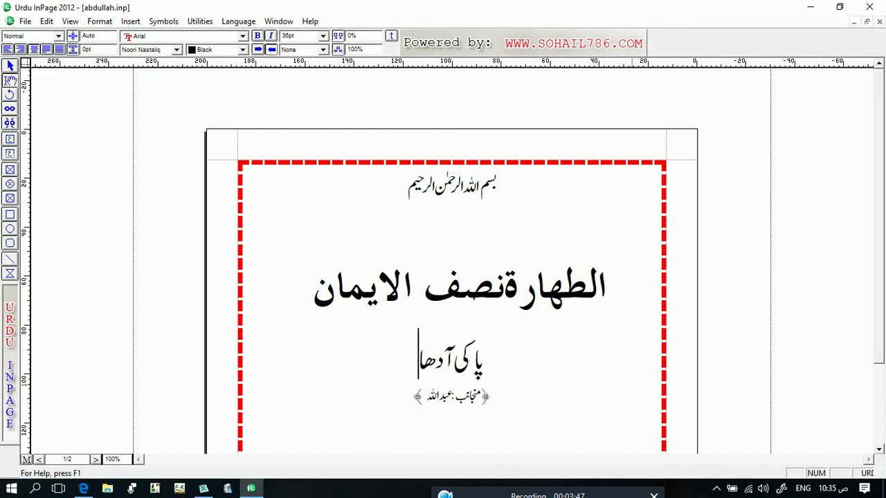
{"action": "type", "text": " ایمان ہے"}
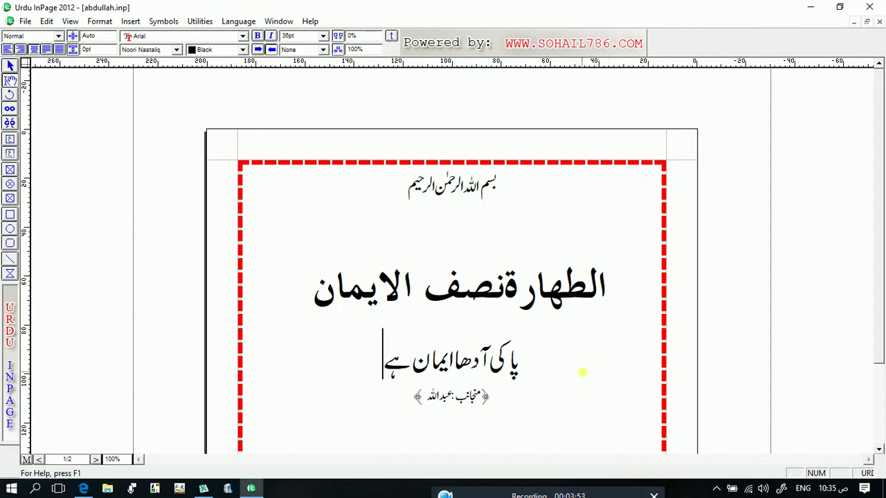
Step: Collect the poster document for output under the file name "ghazi"
{"action": "left_click", "coordinate": [24, 21]}
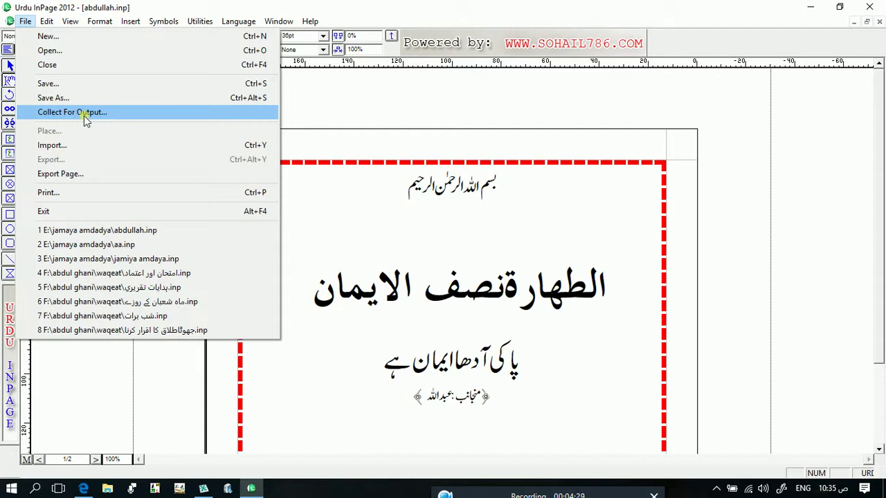
{"action": "left_click", "coordinate": [478, 493]}
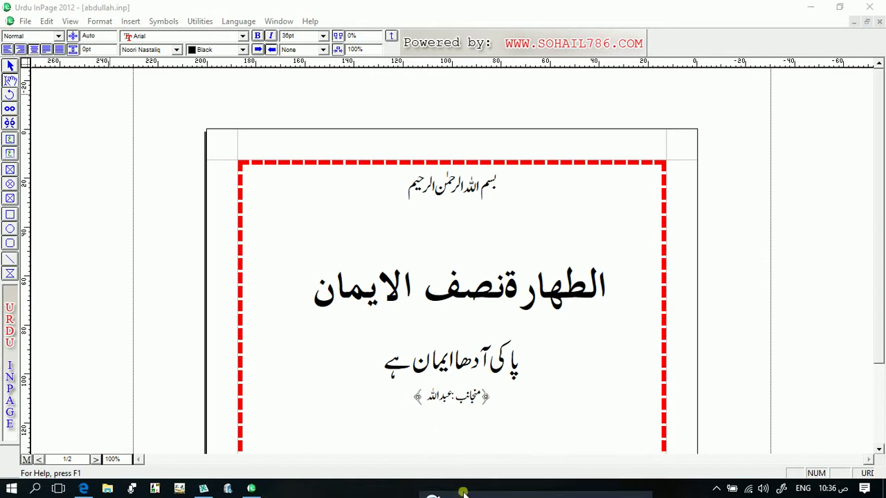
{"action": "left_click", "coordinate": [24, 22]}
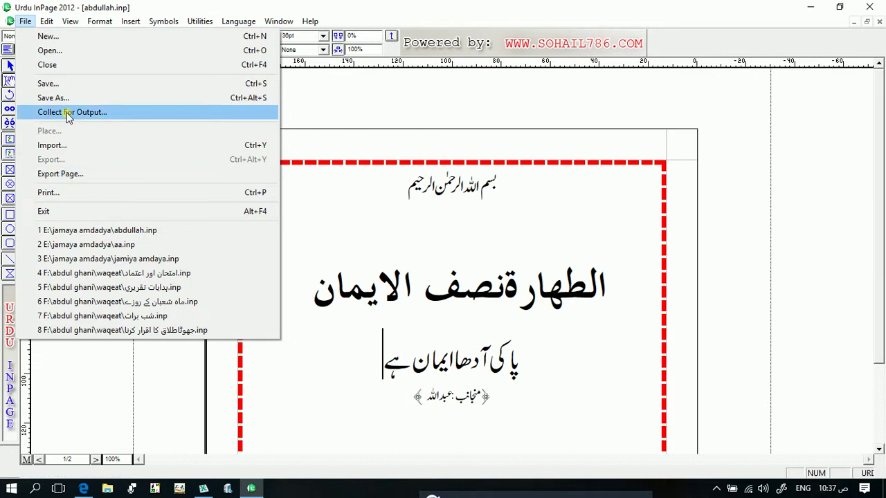
{"action": "left_click", "coordinate": [67, 113]}
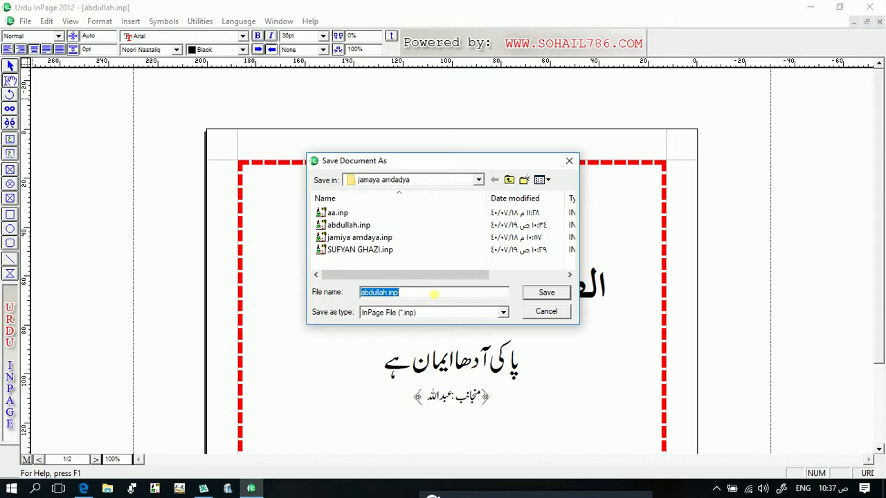
{"action": "key", "text": "BackSpace"}
{"action": "type", "text": "ghazi"}
{"action": "key", "text": "Return"}
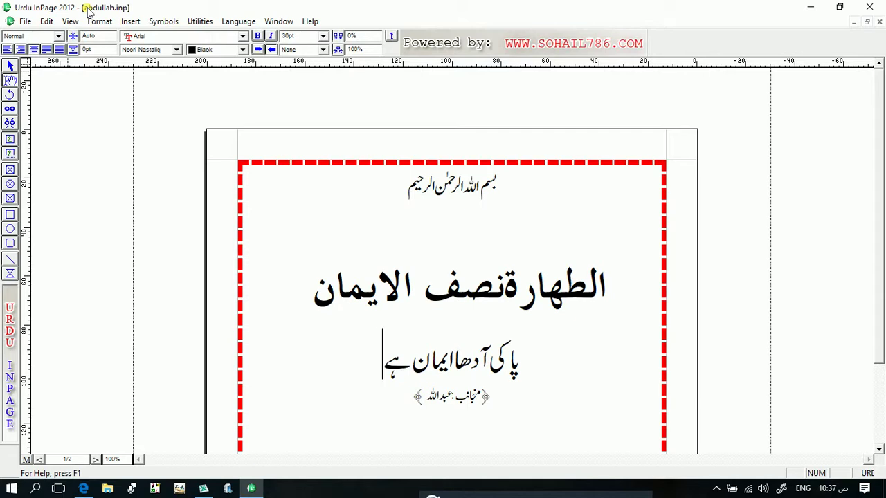
{"action": "left_click", "coordinate": [26, 21]}
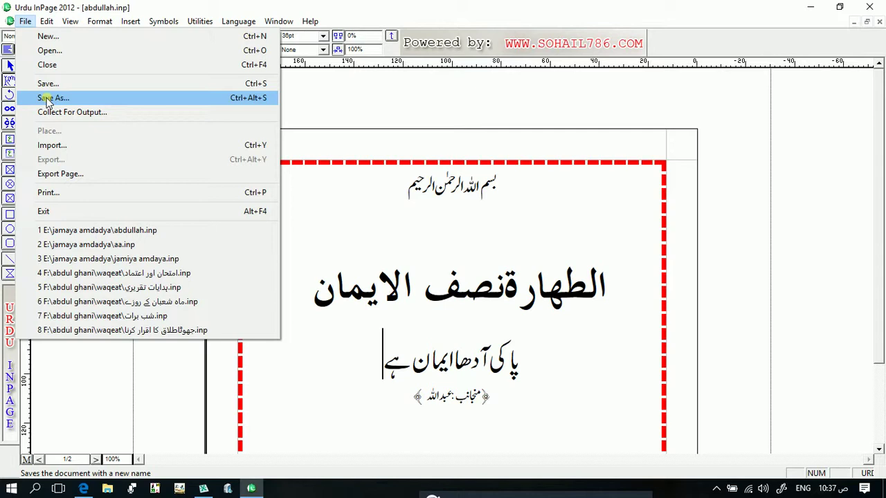
{"action": "left_click", "coordinate": [50, 153]}
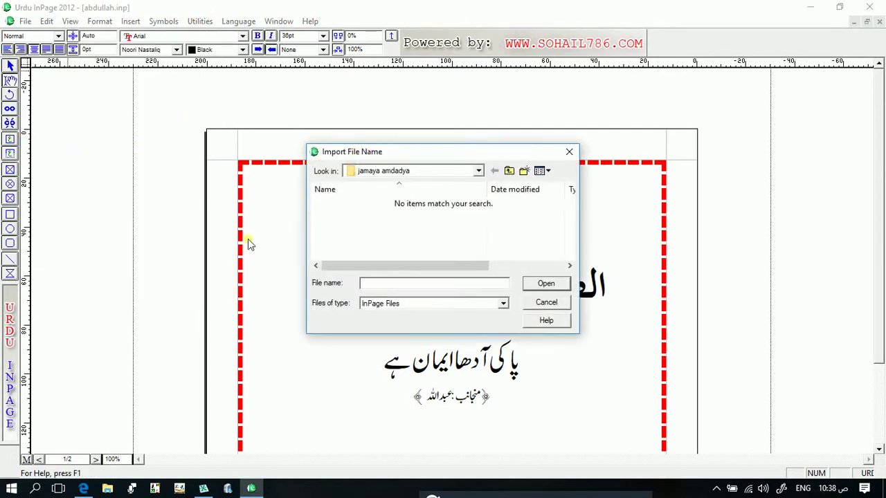
{"action": "left_click", "coordinate": [548, 303]}
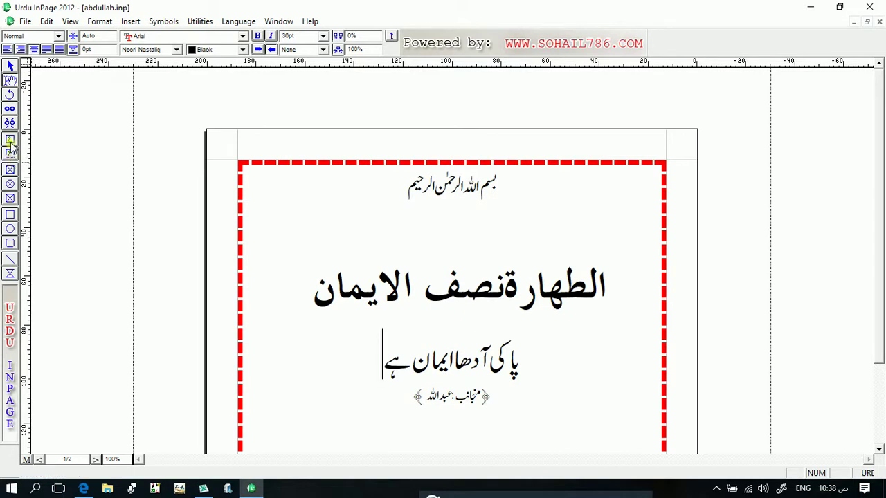
Step: Draw a rectangular picture box about 167 mm wide and 118 mm high inside the red dashed border
{"action": "left_click", "coordinate": [10, 170]}
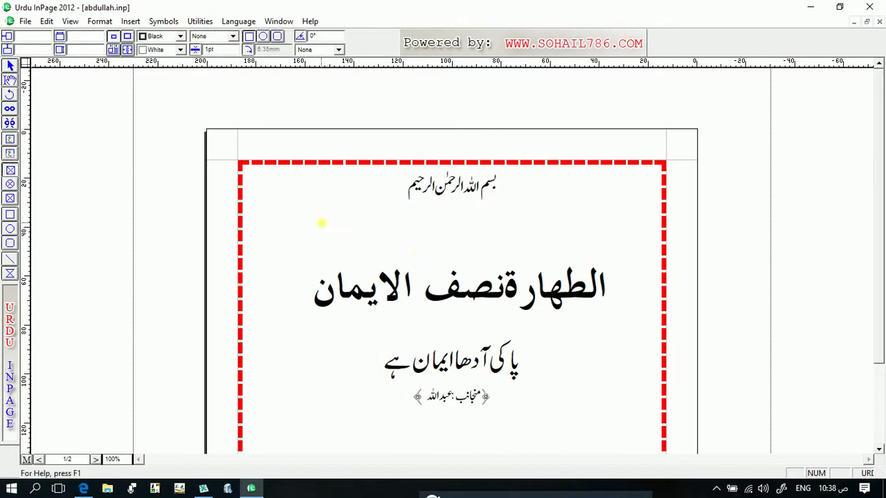
{"action": "left_click_drag", "start_coordinate": [247, 168], "coordinate": [658, 369]}
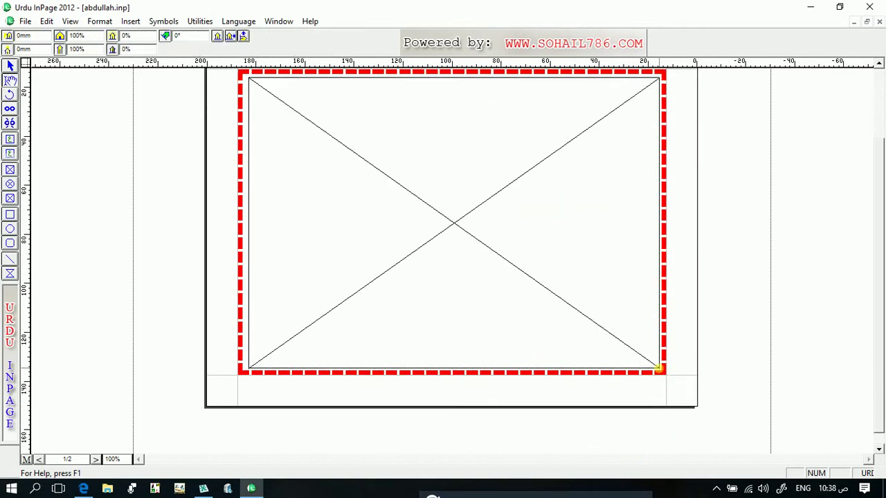
{"action": "left_click", "coordinate": [10, 67]}
Step: Place the Desktop picture "Backup_of_Backup_of_aaleya bnat jaiza..jpg" at the upper right corner inside the red border
{"action": "left_click", "coordinate": [26, 22]}
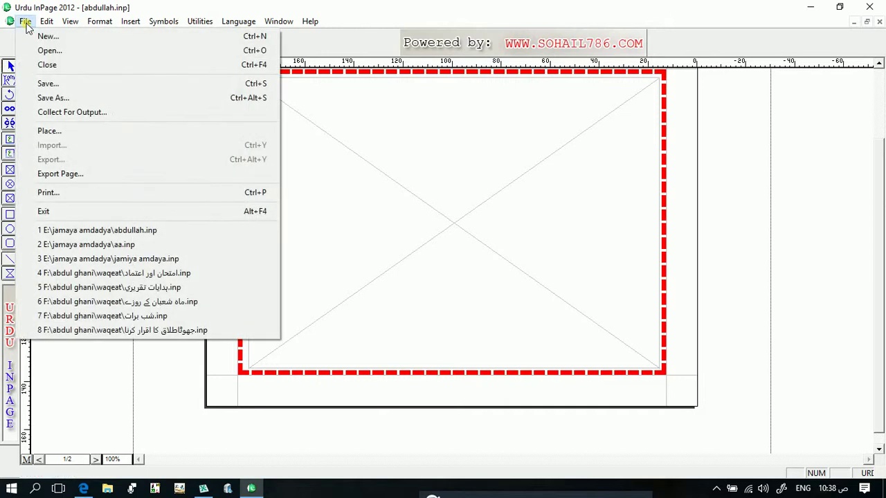
{"action": "left_click", "coordinate": [43, 132]}
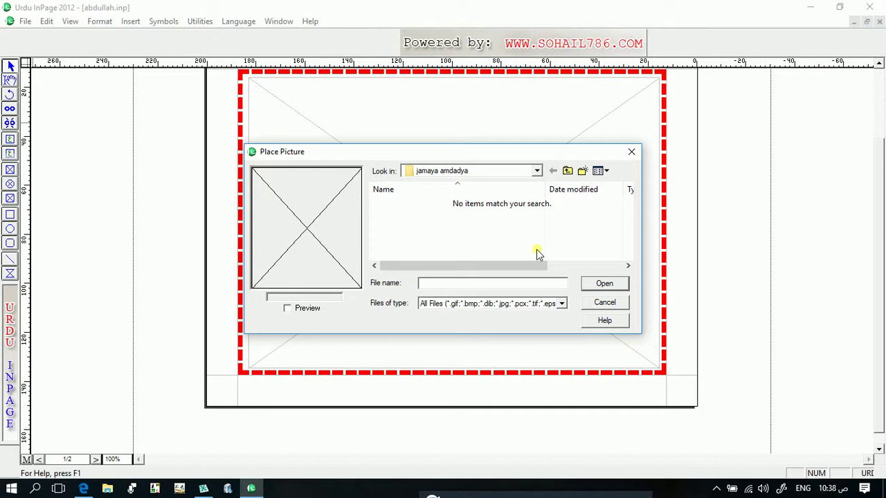
{"action": "left_click", "coordinate": [537, 171]}
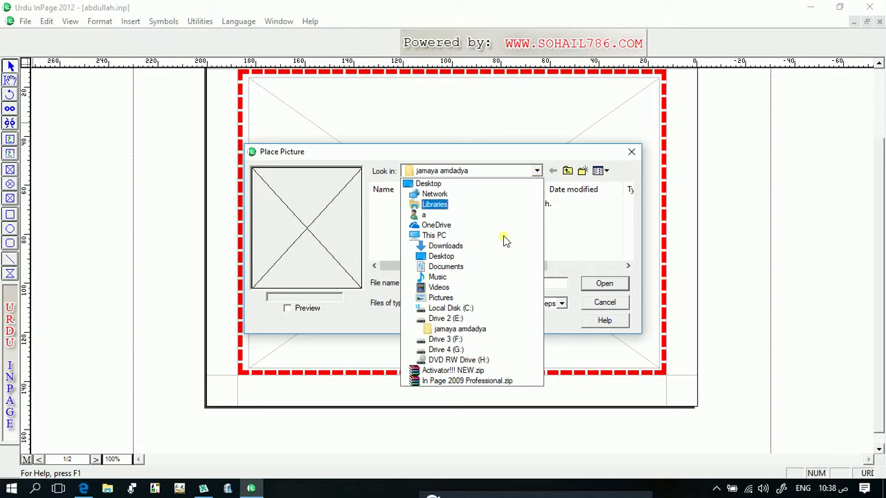
{"action": "left_click", "coordinate": [424, 185]}
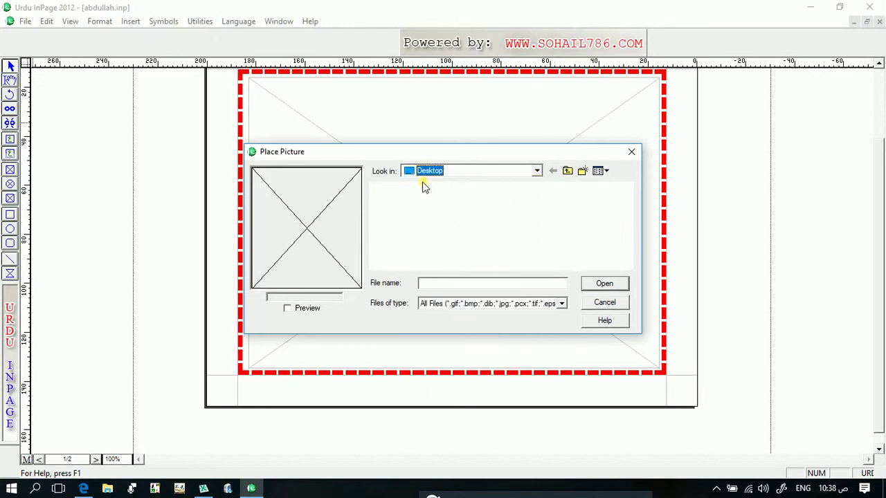
{"action": "left_click", "coordinate": [628, 265]}
{"action": "left_click", "coordinate": [627, 265]}
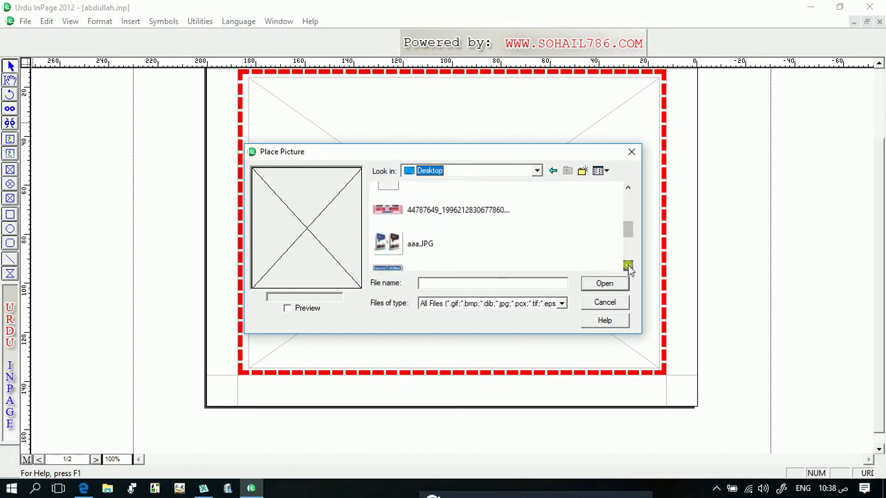
{"action": "left_click", "coordinate": [628, 265]}
{"action": "left_click", "coordinate": [628, 265]}
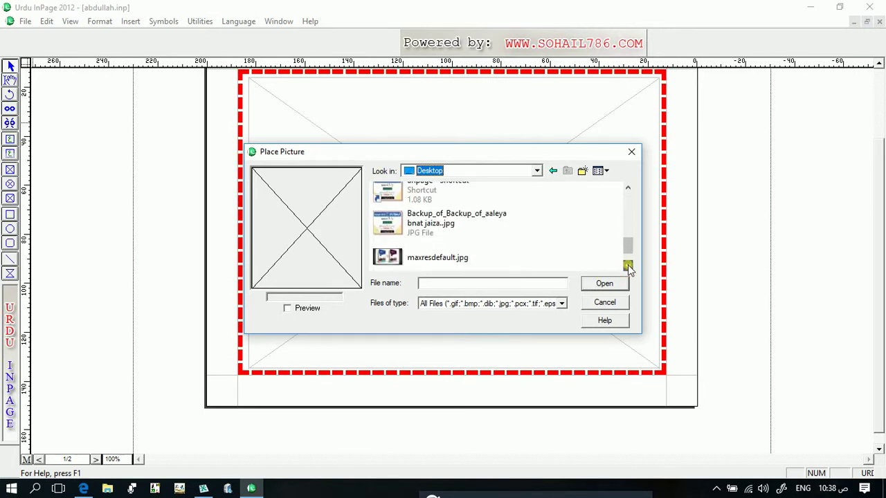
{"action": "left_click", "coordinate": [411, 227]}
{"action": "double_click", "coordinate": [411, 229]}
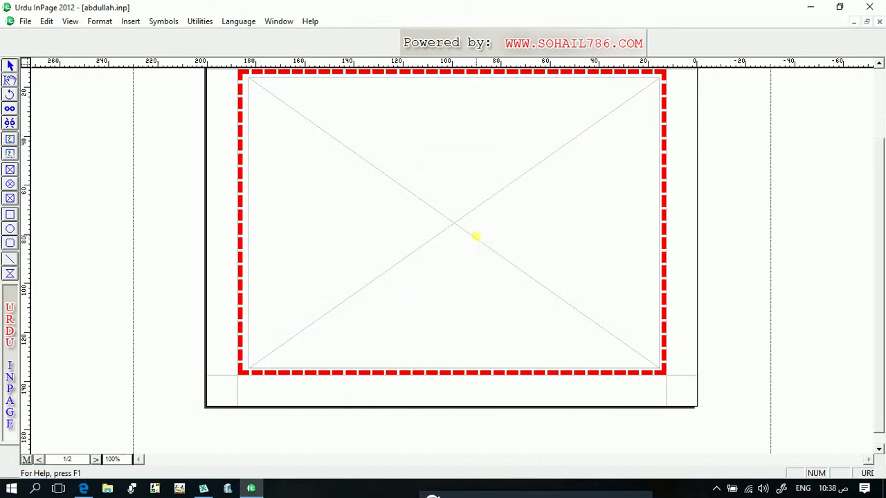
{"action": "left_click", "coordinate": [658, 81]}
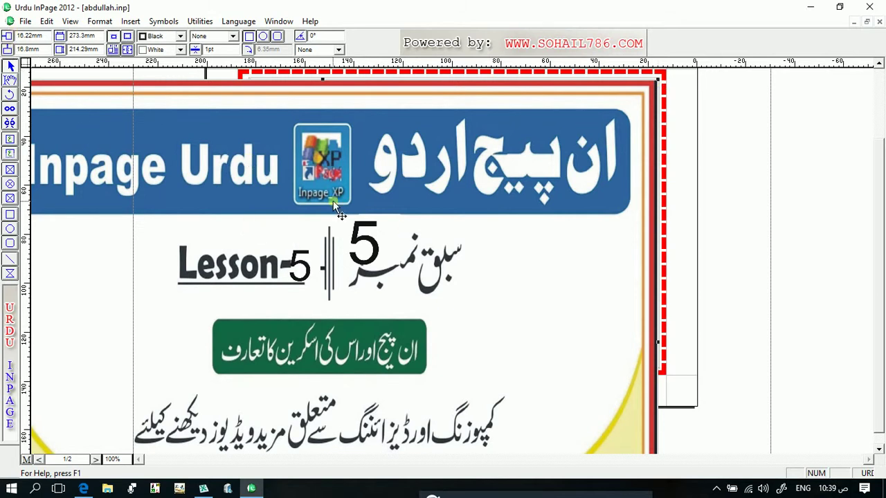
Step: Try to set the placed picture's width to 20 mm and remove the picture from the page
{"action": "double_click", "coordinate": [315, 230]}
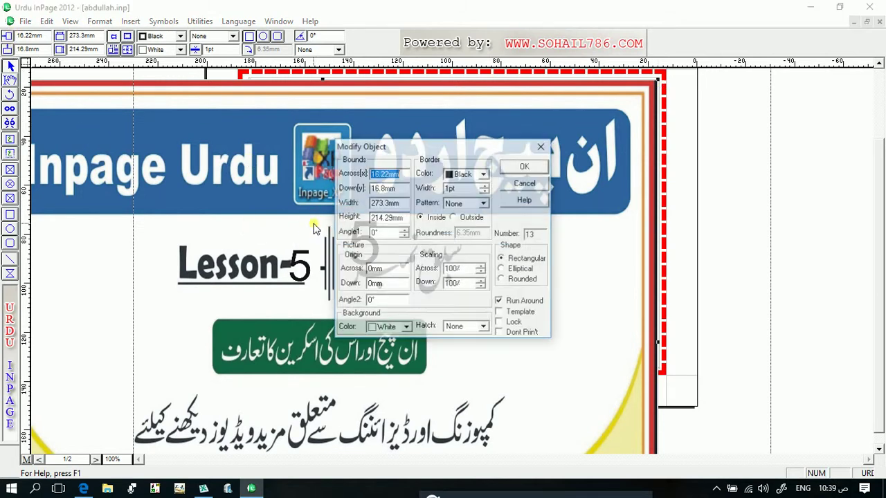
{"action": "left_click", "coordinate": [530, 183]}
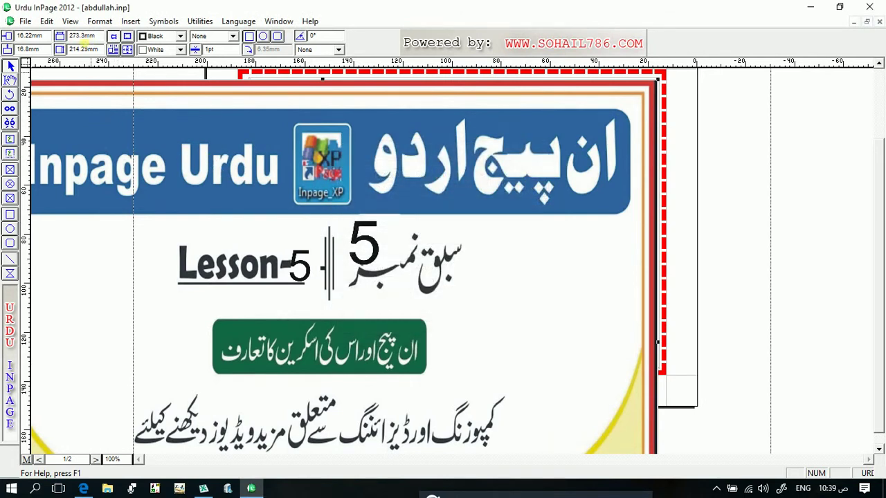
{"action": "double_click", "coordinate": [87, 37]}
{"action": "type", "text": "20mm"}
{"action": "key", "text": "Return"}
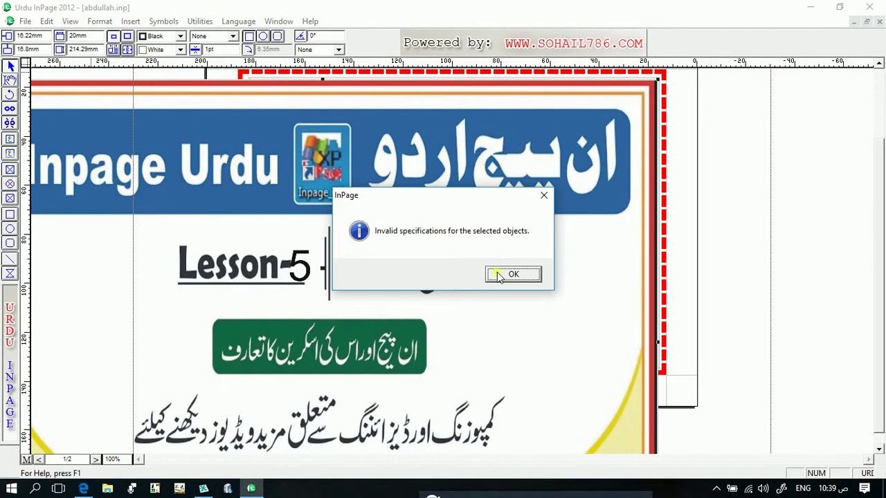
{"action": "left_click", "coordinate": [512, 275]}
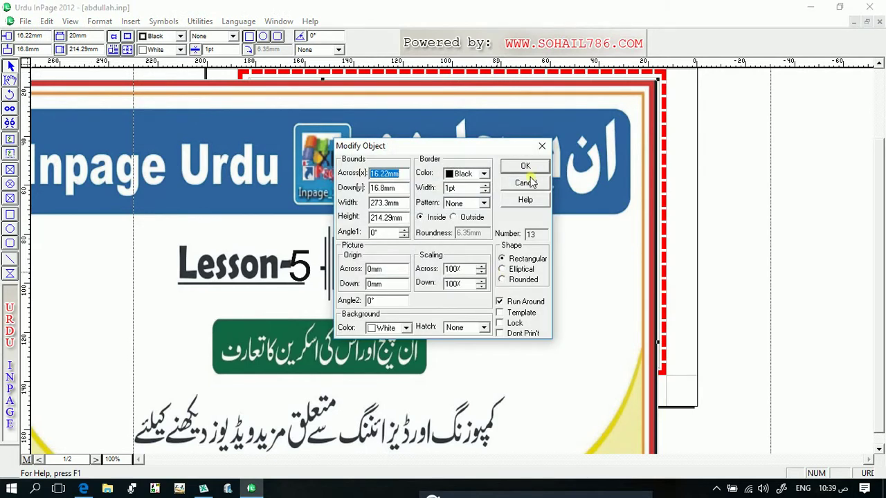
{"action": "left_click", "coordinate": [529, 182]}
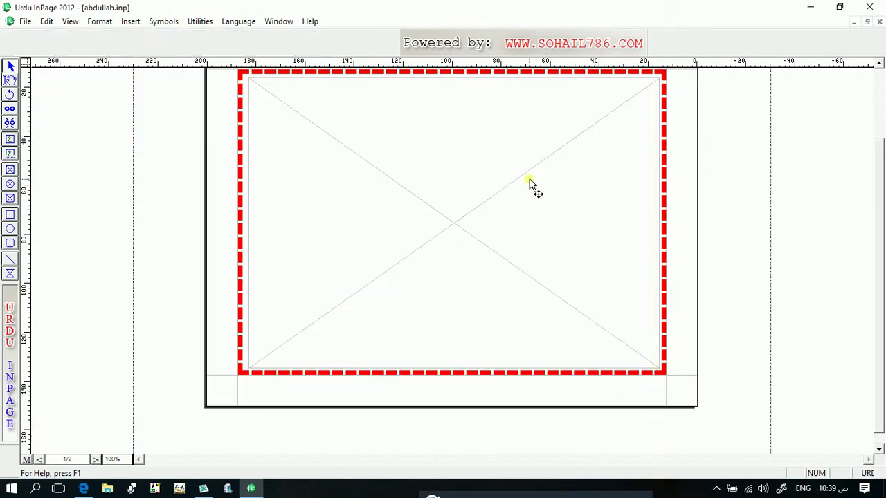
{"action": "double_click", "coordinate": [456, 203]}
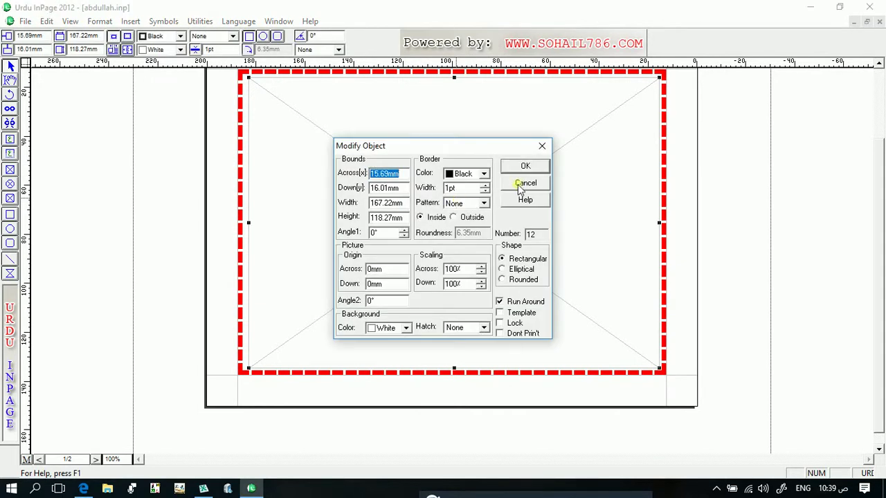
{"action": "left_click", "coordinate": [520, 184]}
{"action": "right_click", "coordinate": [465, 214]}
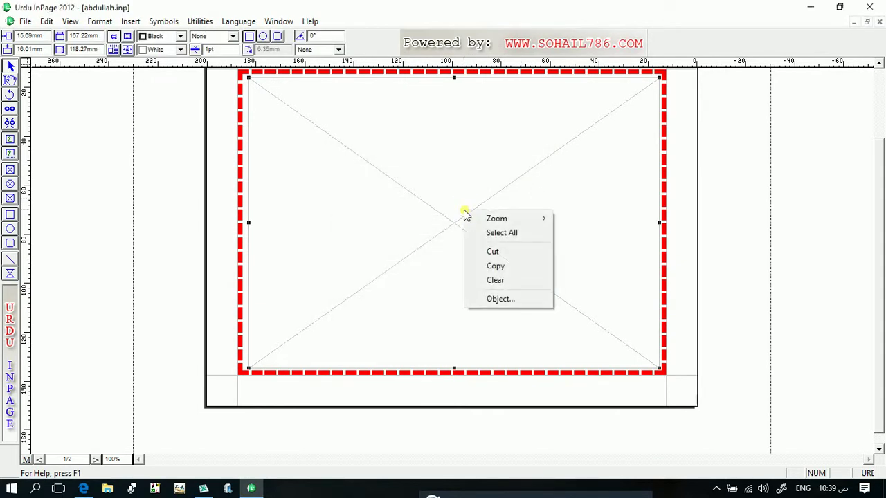
{"action": "left_click", "coordinate": [419, 197]}
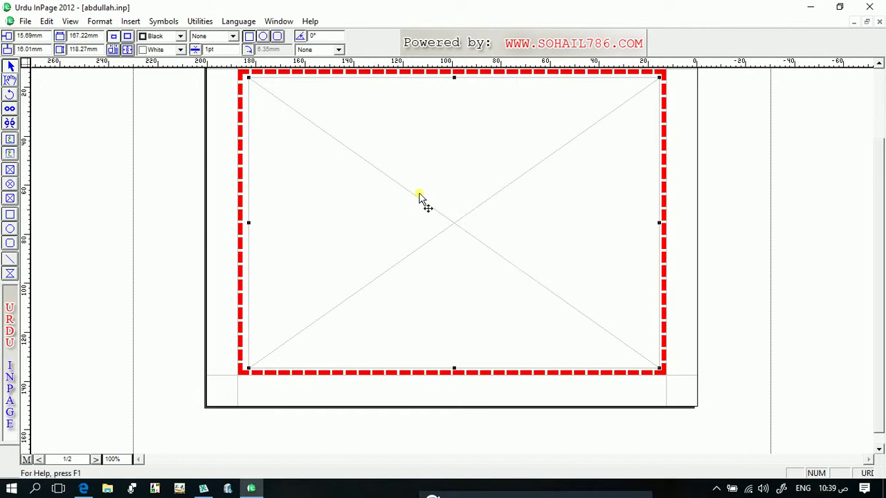
Step: Try to import the Desktop item "anpage - Shortcut" into the empty picture box
{"action": "left_click", "coordinate": [10, 80]}
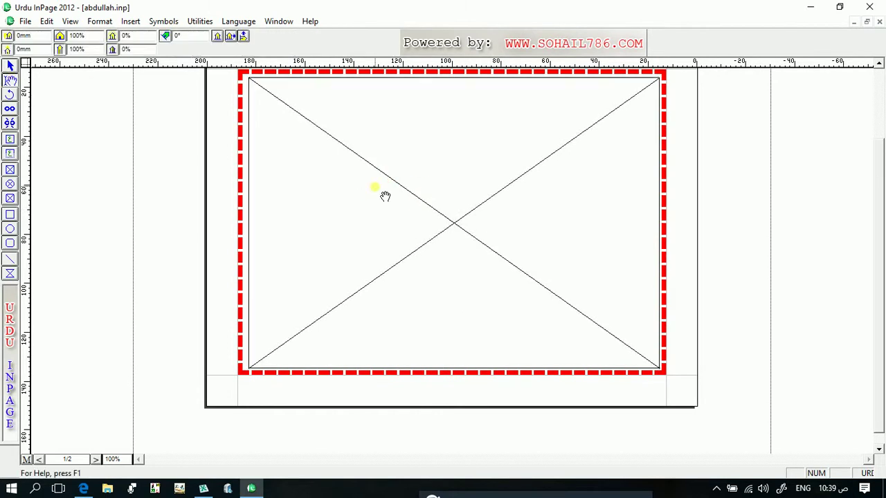
{"action": "left_click", "coordinate": [449, 213]}
{"action": "double_click", "coordinate": [448, 213]}
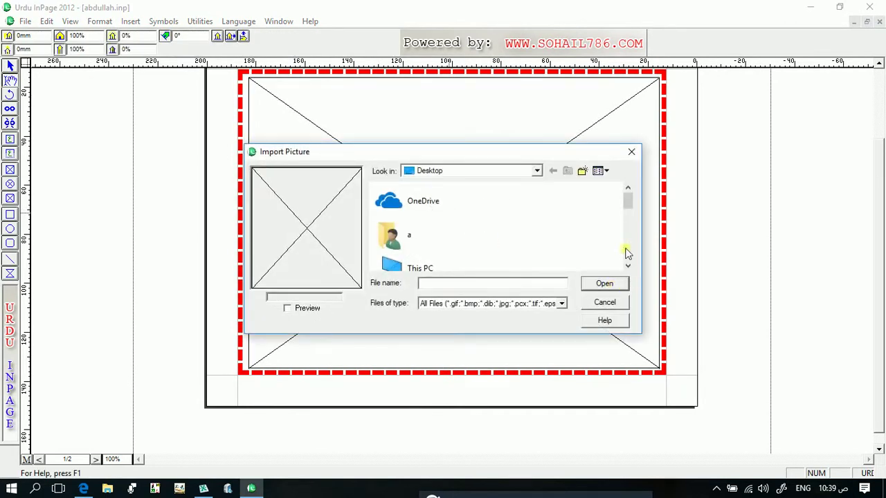
{"action": "left_click", "coordinate": [627, 266]}
{"action": "left_click", "coordinate": [628, 266]}
{"action": "left_click", "coordinate": [627, 266]}
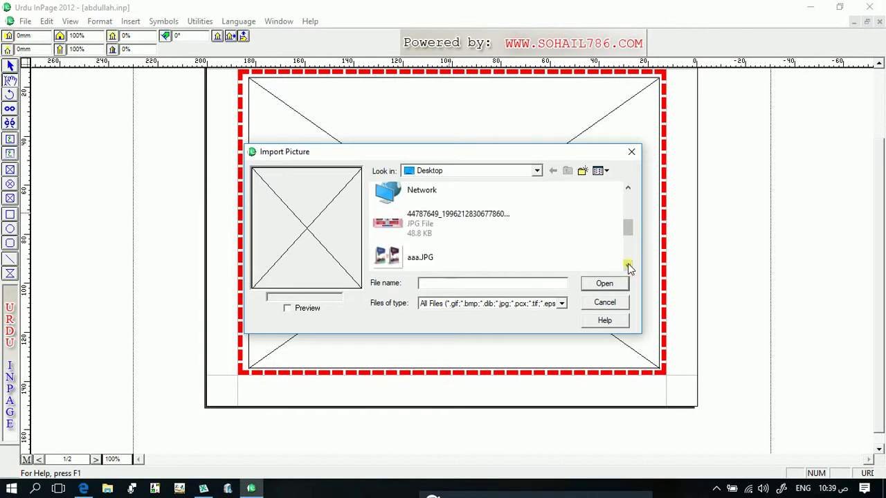
{"action": "left_click", "coordinate": [627, 266]}
{"action": "left_click", "coordinate": [628, 265]}
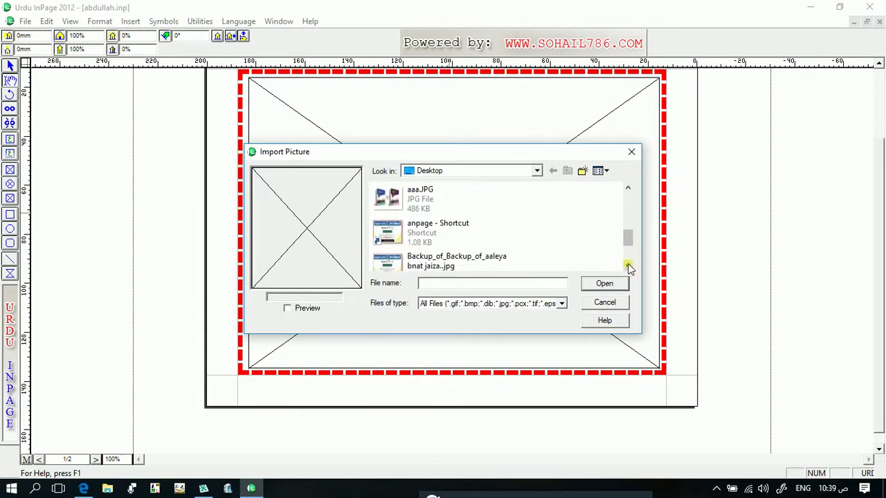
{"action": "left_click", "coordinate": [627, 266]}
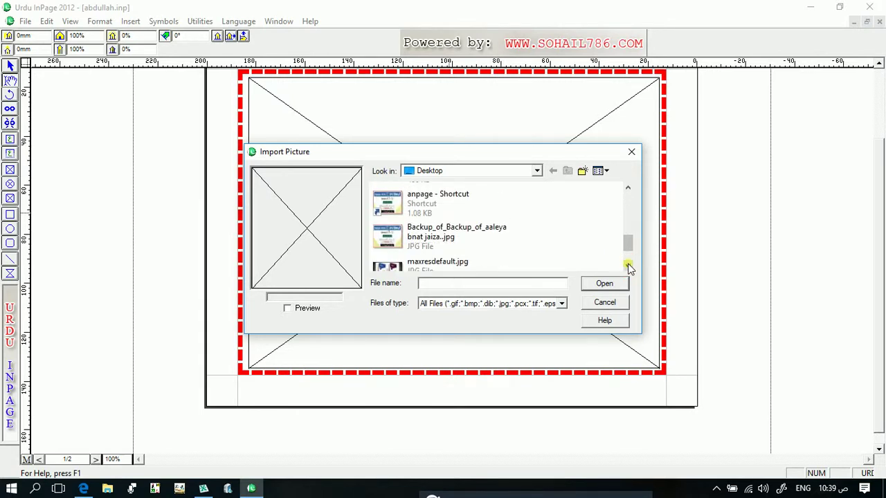
{"action": "double_click", "coordinate": [392, 204]}
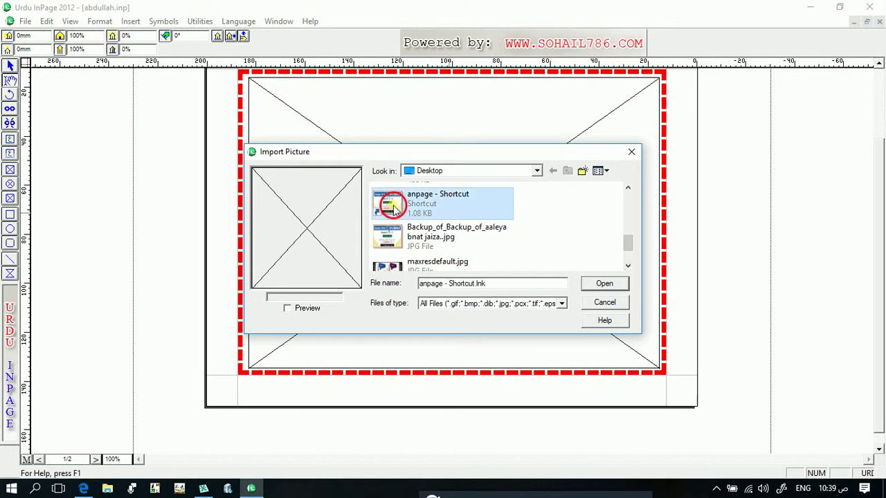
{"action": "left_click", "coordinate": [488, 270]}
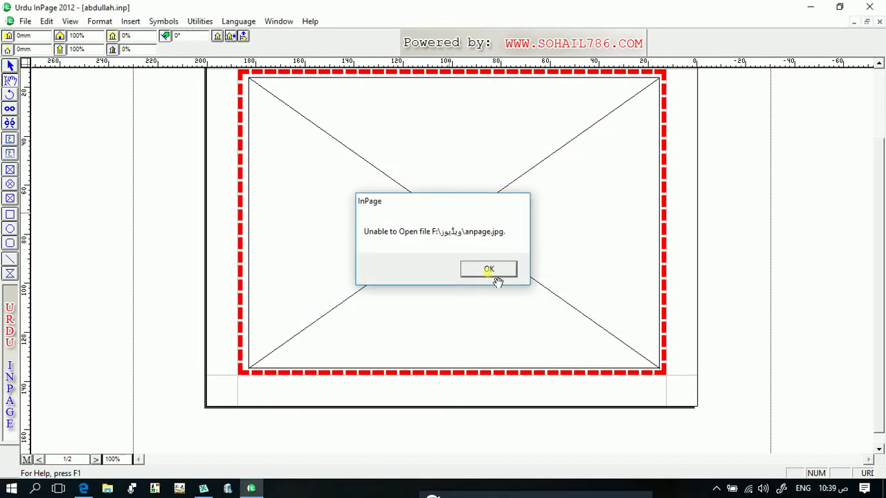
Step: Import the Desktop picture "sultan.jpg" into the empty picture box inside the red dashed border
{"action": "double_click", "coordinate": [460, 231]}
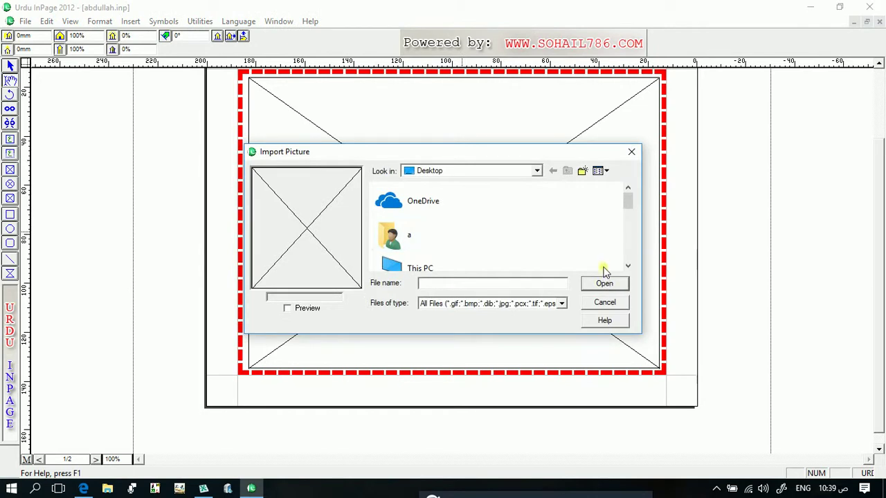
{"action": "left_click", "coordinate": [627, 265]}
{"action": "left_click", "coordinate": [628, 265]}
{"action": "left_click", "coordinate": [627, 266]}
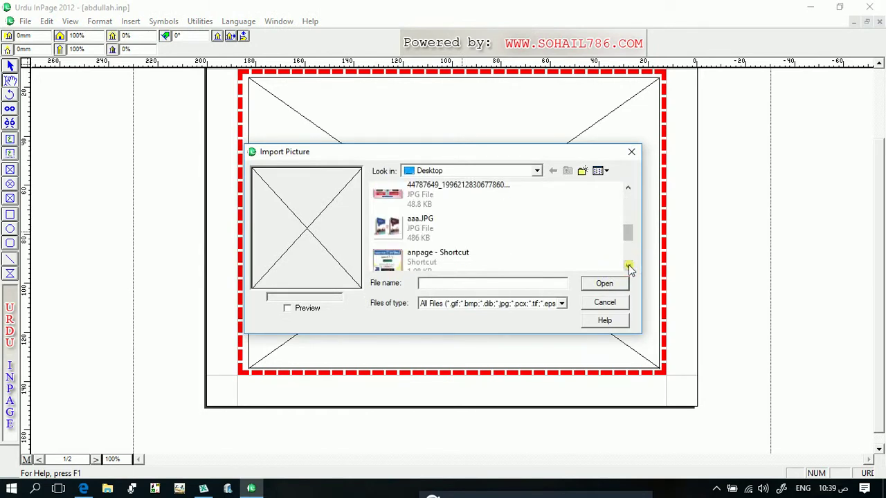
{"action": "left_click", "coordinate": [628, 266]}
{"action": "left_click", "coordinate": [628, 265]}
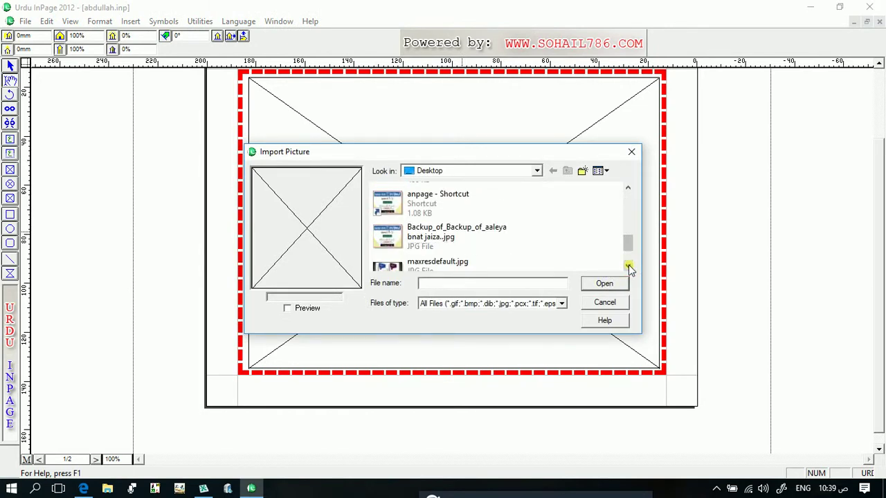
{"action": "left_click", "coordinate": [627, 265]}
{"action": "left_click", "coordinate": [628, 266]}
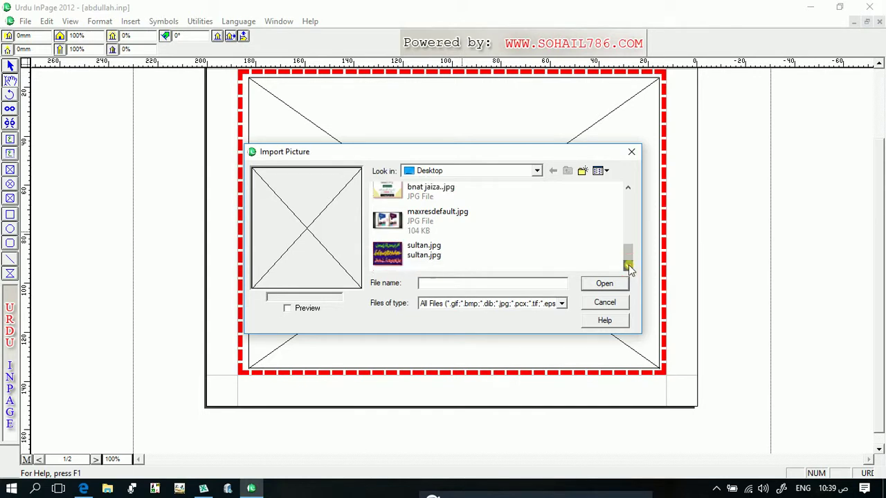
{"action": "double_click", "coordinate": [379, 257]}
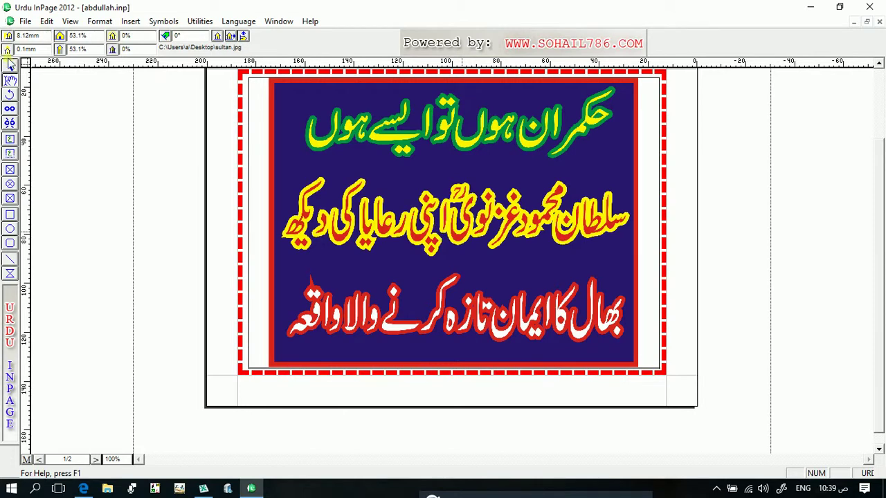
{"action": "left_click", "coordinate": [11, 65]}
{"action": "left_click", "coordinate": [486, 258]}
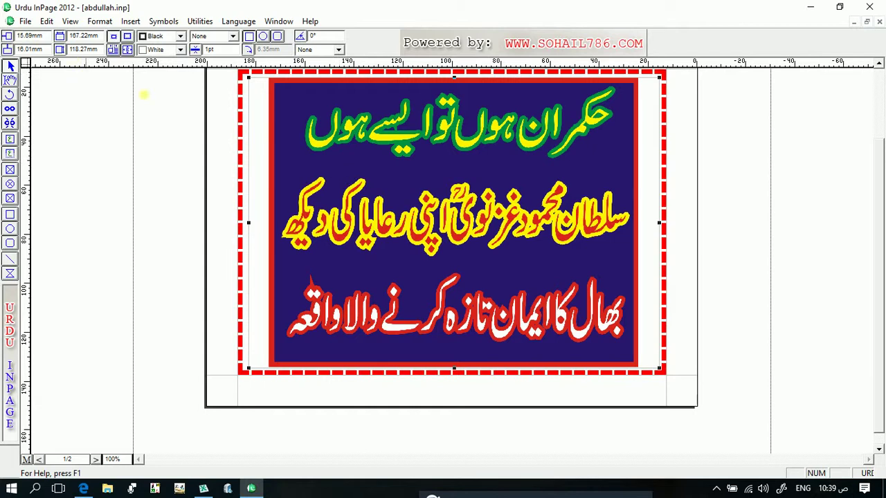
{"action": "left_click", "coordinate": [9, 80]}
{"action": "left_click", "coordinate": [395, 199]}
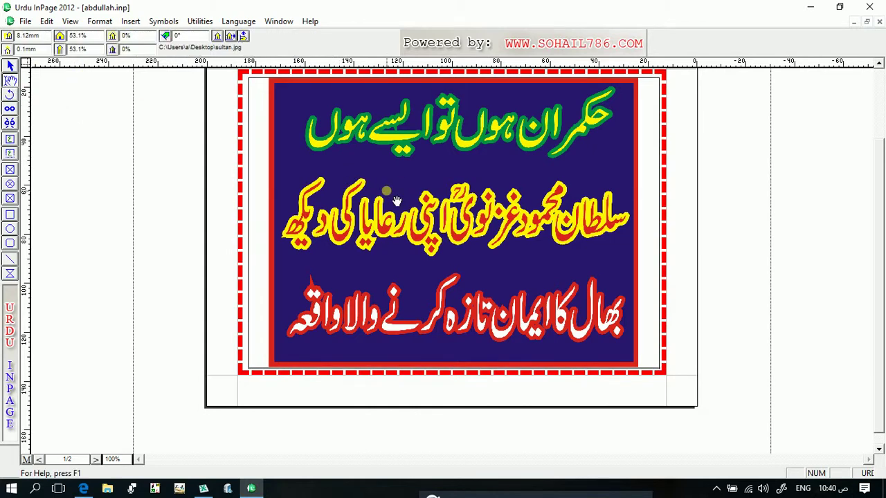
{"action": "left_click", "coordinate": [10, 171]}
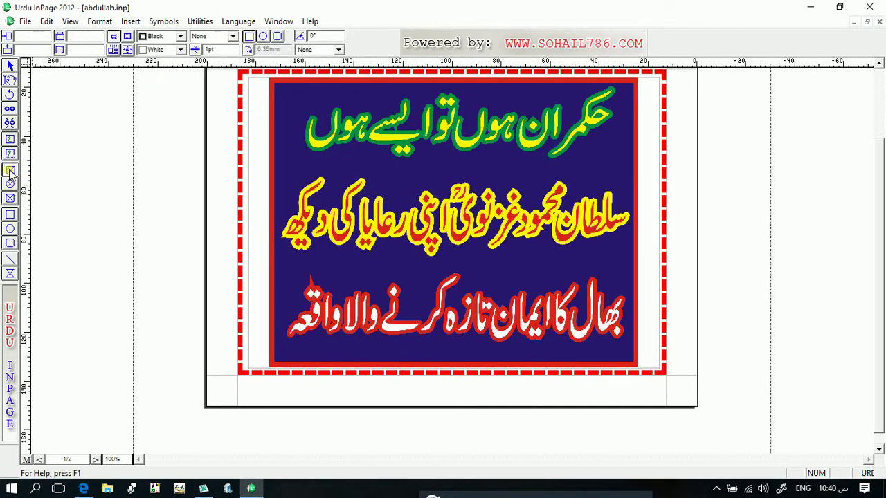
{"action": "left_click", "coordinate": [9, 67]}
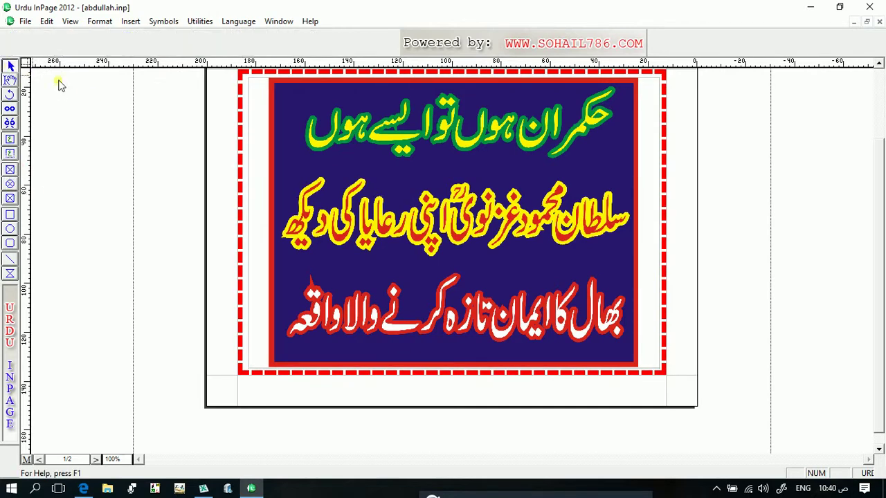
{"action": "left_click", "coordinate": [25, 20]}
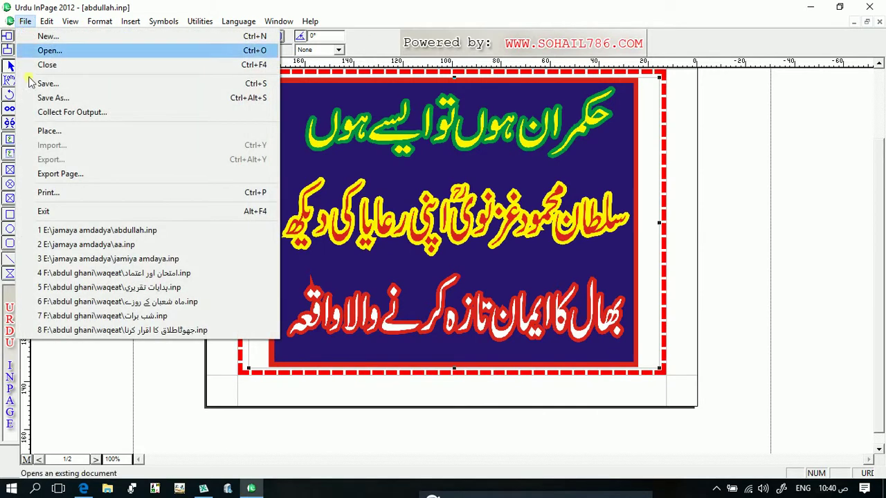
{"action": "left_click", "coordinate": [45, 132]}
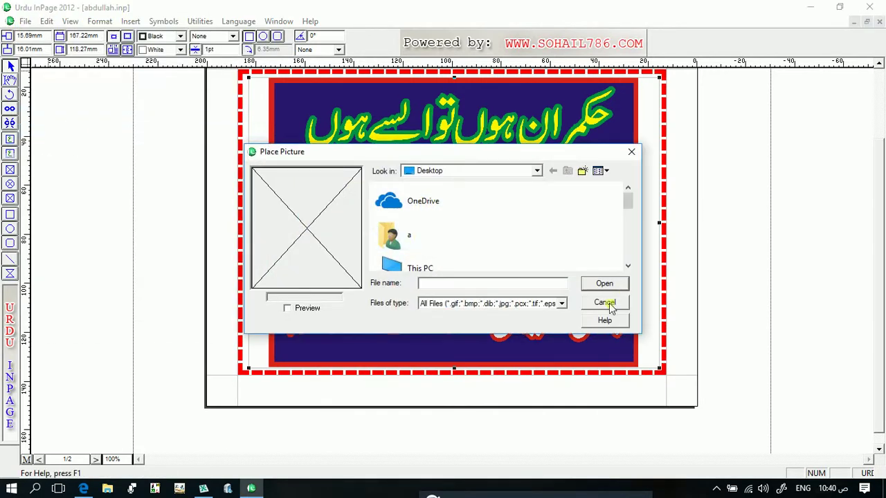
{"action": "left_click", "coordinate": [604, 303]}
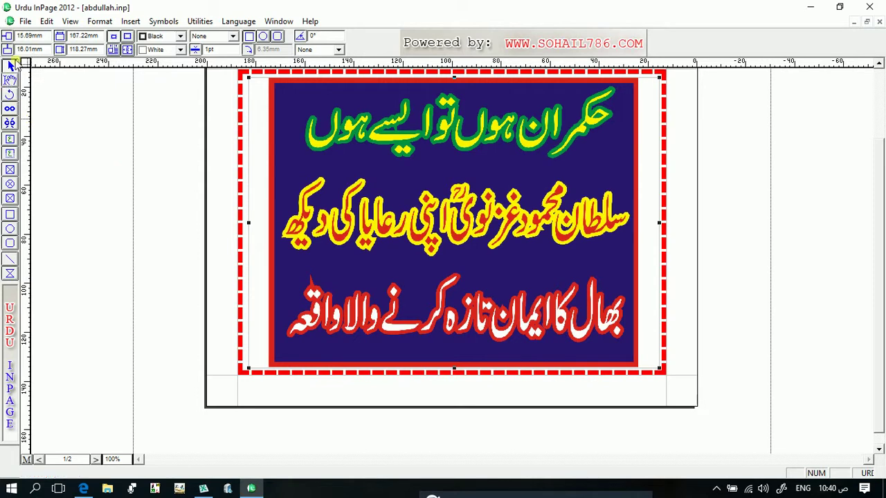
{"action": "left_click", "coordinate": [25, 21]}
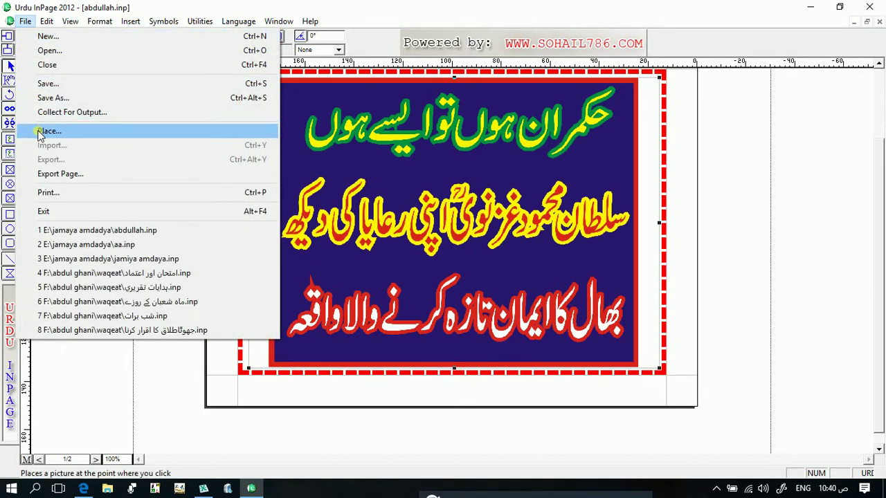
{"action": "left_click", "coordinate": [534, 168]}
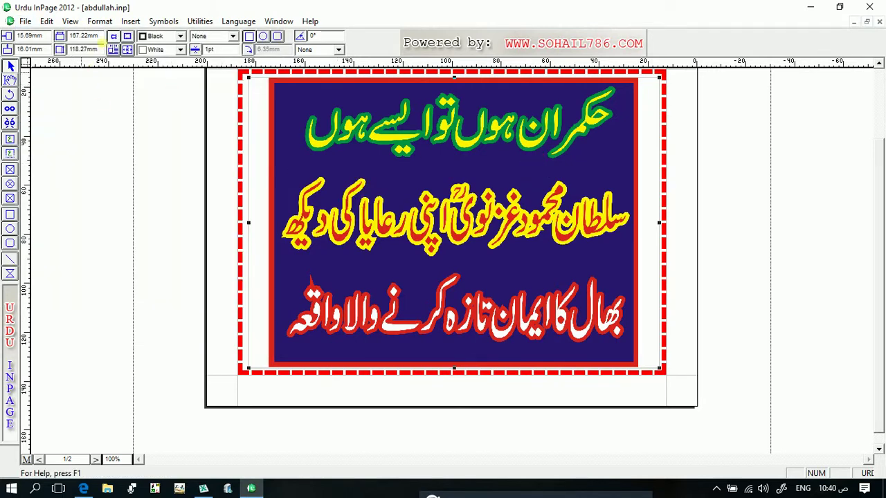
{"action": "left_click", "coordinate": [879, 63]}
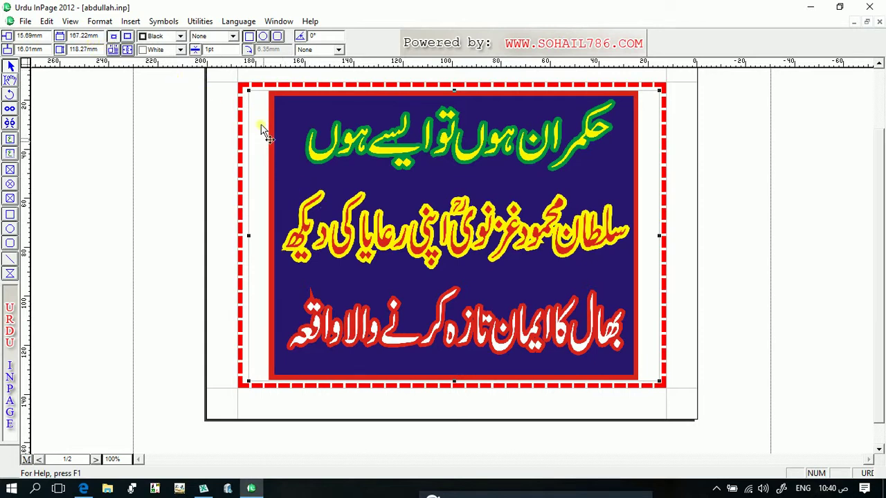
{"action": "left_click", "coordinate": [242, 81]}
{"action": "left_click", "coordinate": [243, 96]}
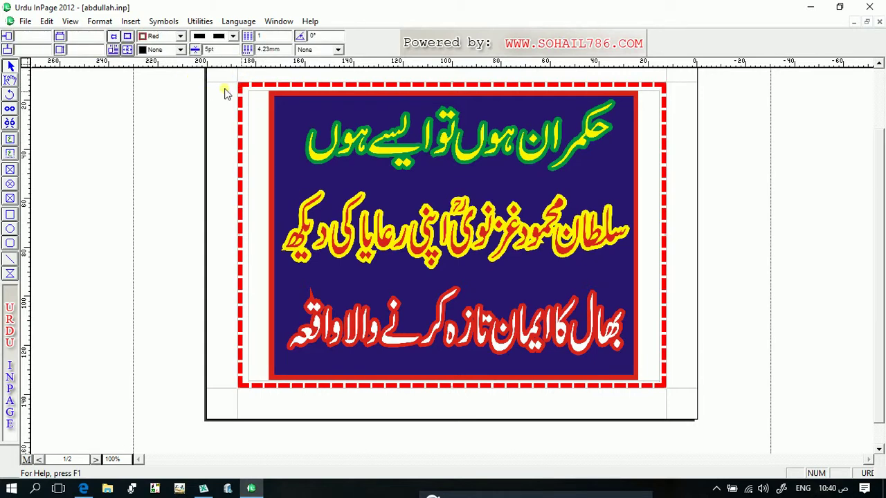
Step: Try setting the picture box's width and height to 100 mm each, and undo the resize
{"action": "left_click", "coordinate": [419, 207]}
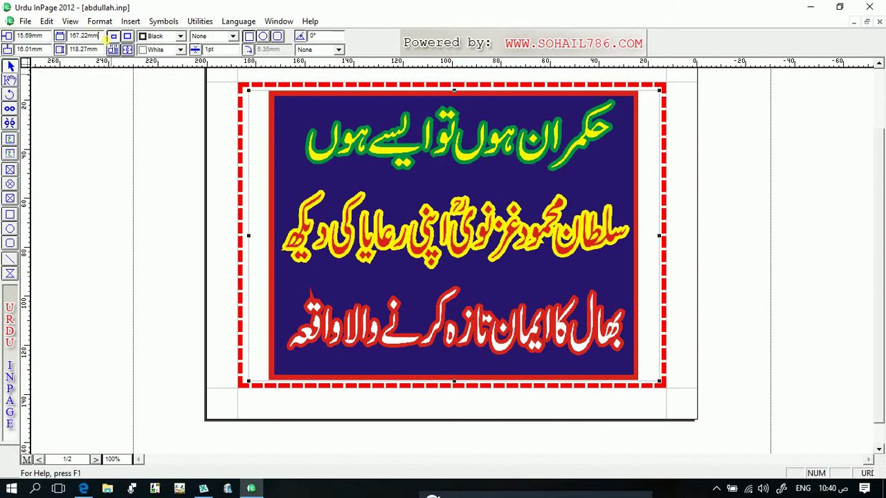
{"action": "key", "text": "BackSpace"}
{"action": "key", "text": "BackSpace"}
{"action": "key", "text": "BackSpace"}
{"action": "key", "text": "BackSpace"}
{"action": "key", "text": "BackSpace"}
{"action": "key", "text": "BackSpace"}
{"action": "key", "text": "BackSpace"}
{"action": "key", "text": "BackSpace"}
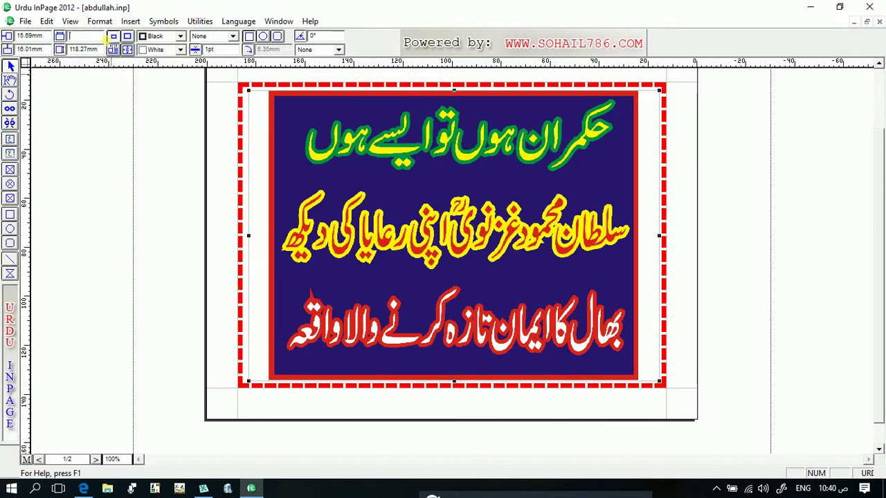
{"action": "type", "text": "100"}
{"action": "left_click", "coordinate": [104, 49]}
{"action": "key", "text": "BackSpace"}
{"action": "key", "text": "BackSpace"}
{"action": "key", "text": "BackSpace"}
{"action": "key", "text": "BackSpace"}
{"action": "key", "text": "BackSpace"}
{"action": "key", "text": "BackSpace"}
{"action": "key", "text": "BackSpace"}
{"action": "key", "text": "BackSpace"}
{"action": "type", "text": "100"}
{"action": "key", "text": "Return"}
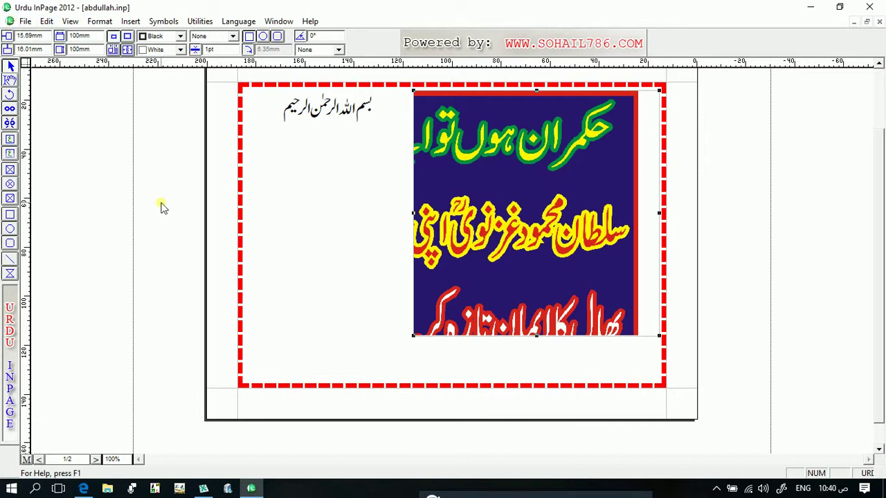
{"action": "key", "text": "ctrl+z"}
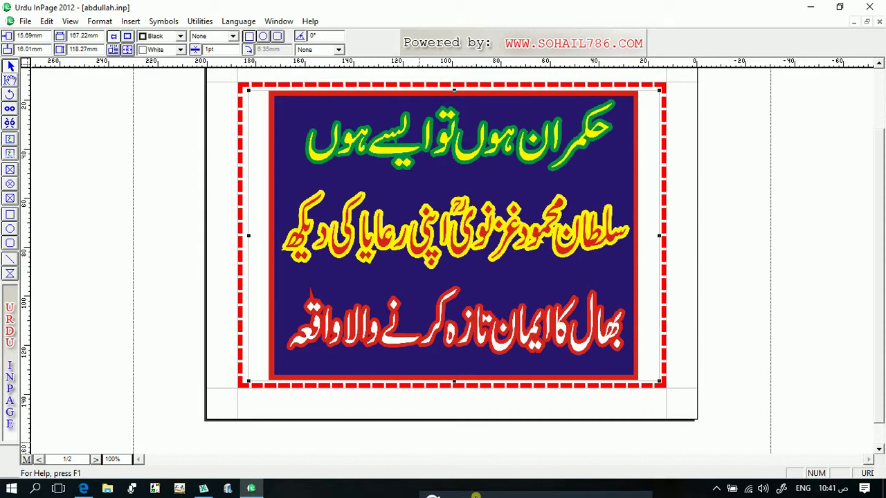
{"action": "mouse_move", "coordinate": [476, 494]}
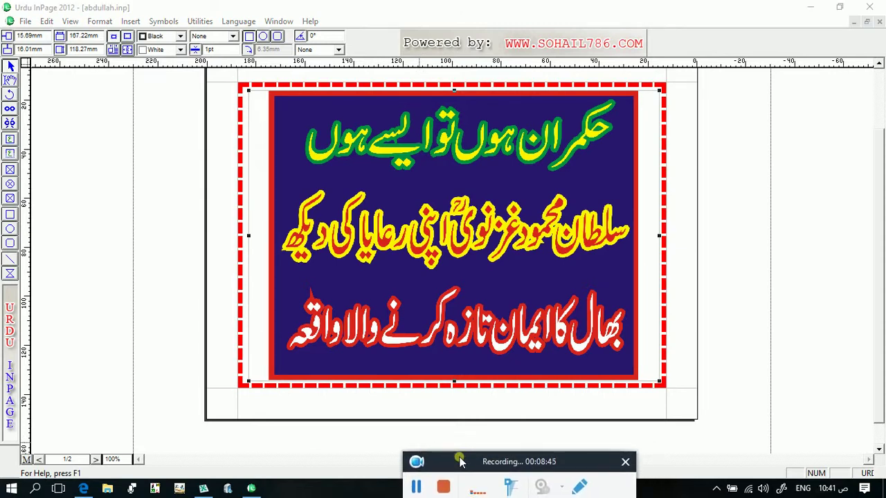
{"action": "left_click", "coordinate": [416, 486]}
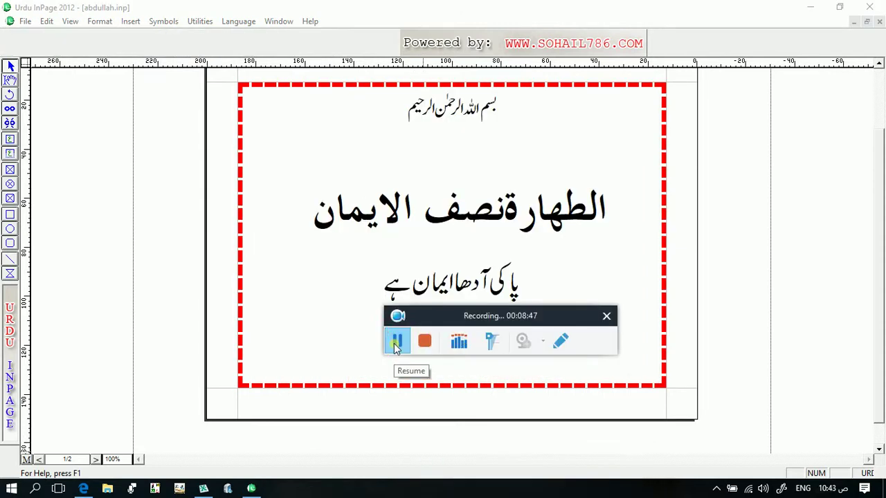
{"action": "left_click", "coordinate": [396, 343]}
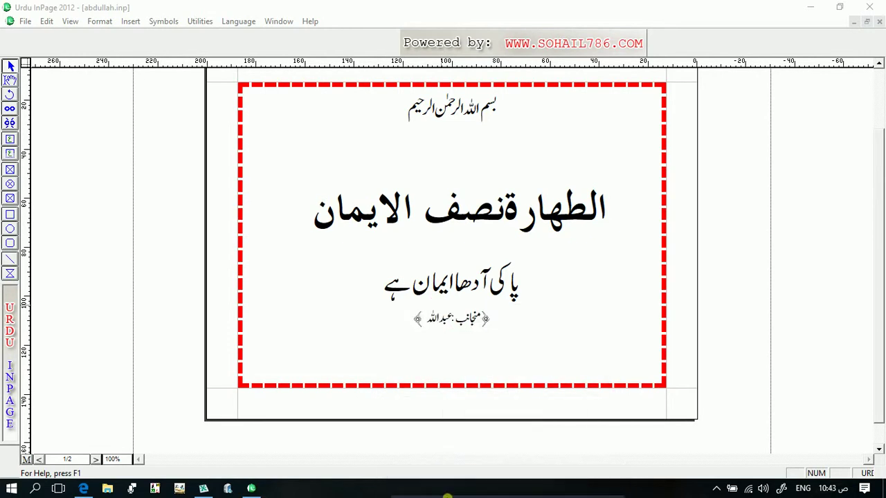
{"action": "left_click", "coordinate": [24, 21]}
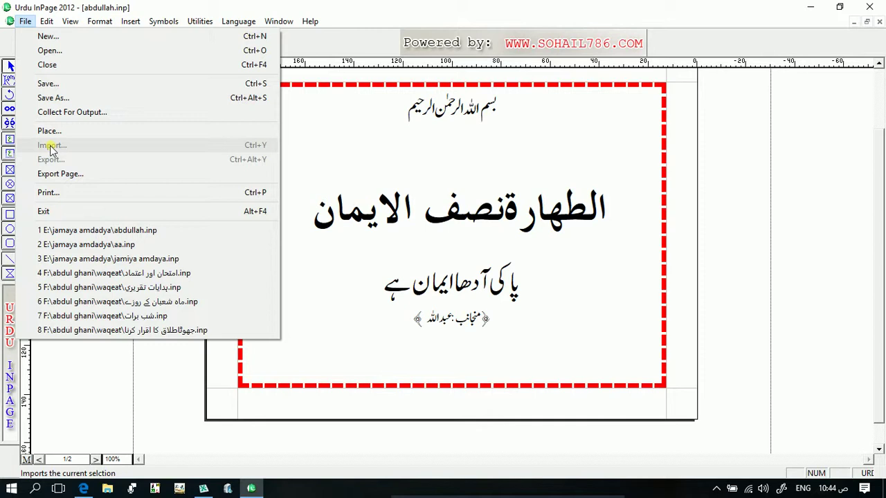
{"action": "left_click", "coordinate": [326, 170]}
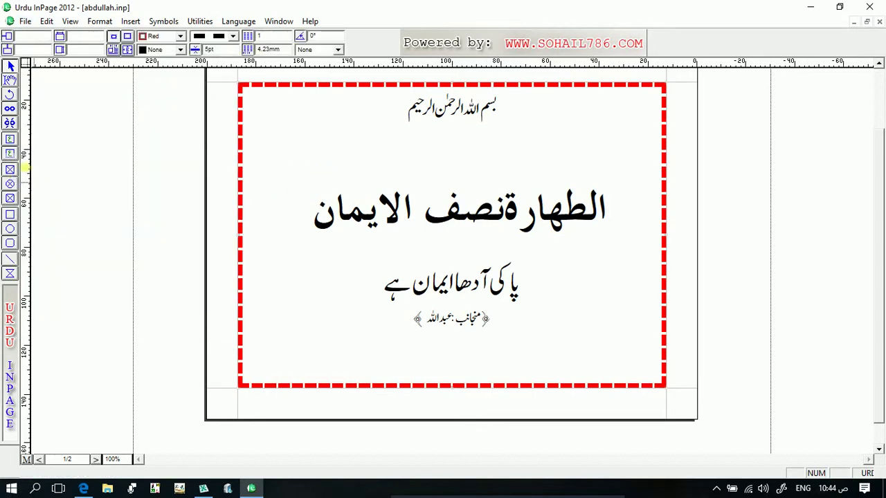
Step: Draw a rectangular picture box over the poster text that nearly fills the area inside the red dashed border
{"action": "left_click", "coordinate": [10, 170]}
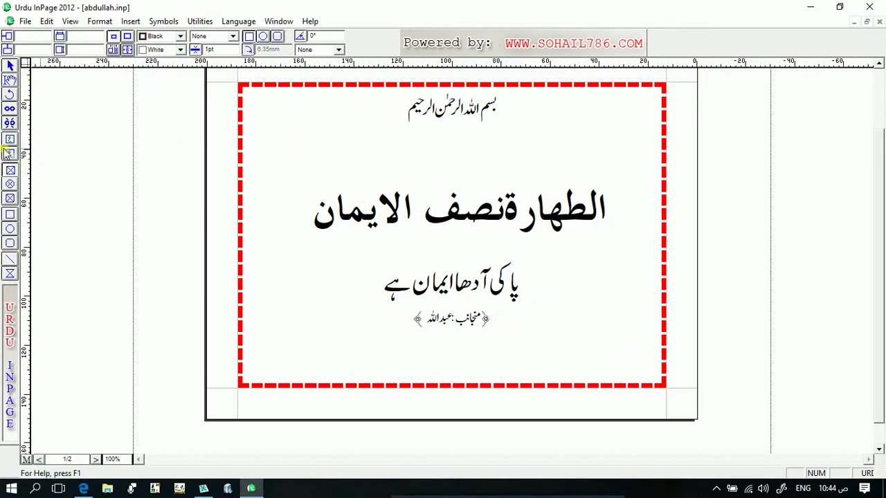
{"action": "left_click", "coordinate": [10, 171]}
{"action": "left_click_drag", "start_coordinate": [244, 89], "coordinate": [658, 377]}
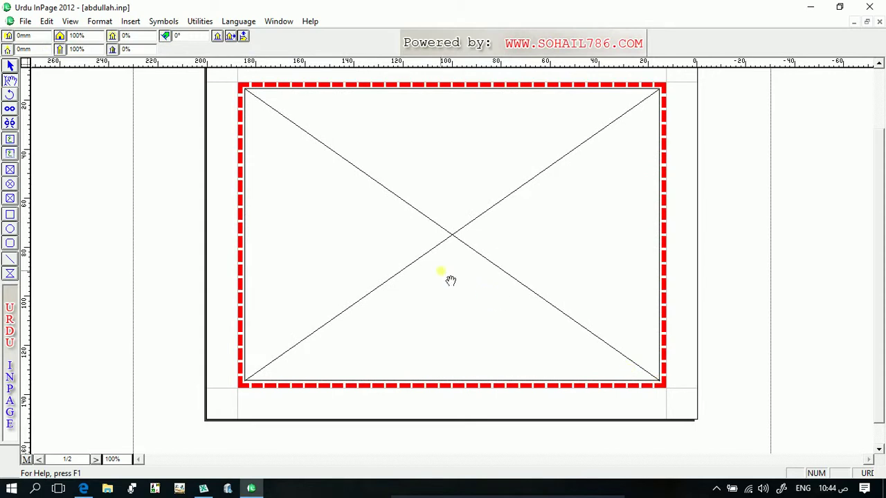
Step: Import the Desktop picture "Backup_of_Backup_of_aaleya bnat jaiza..jpg" into the new picture box
{"action": "left_click", "coordinate": [24, 20]}
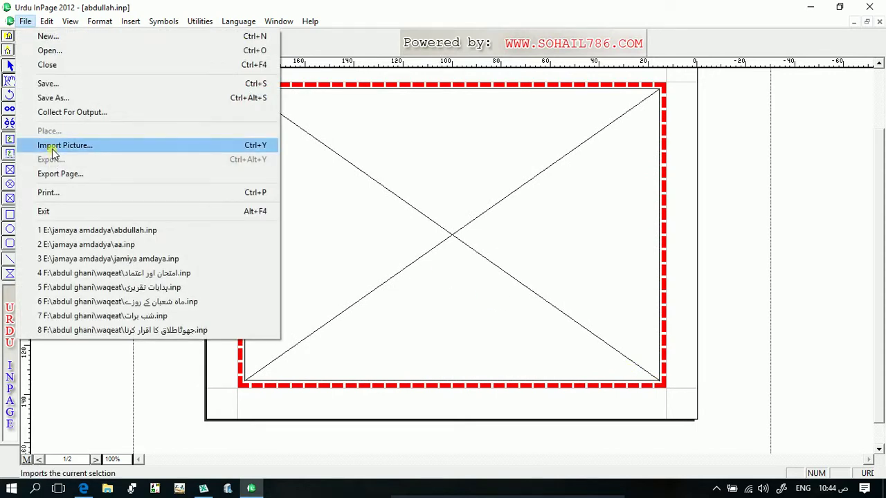
{"action": "left_click", "coordinate": [52, 147]}
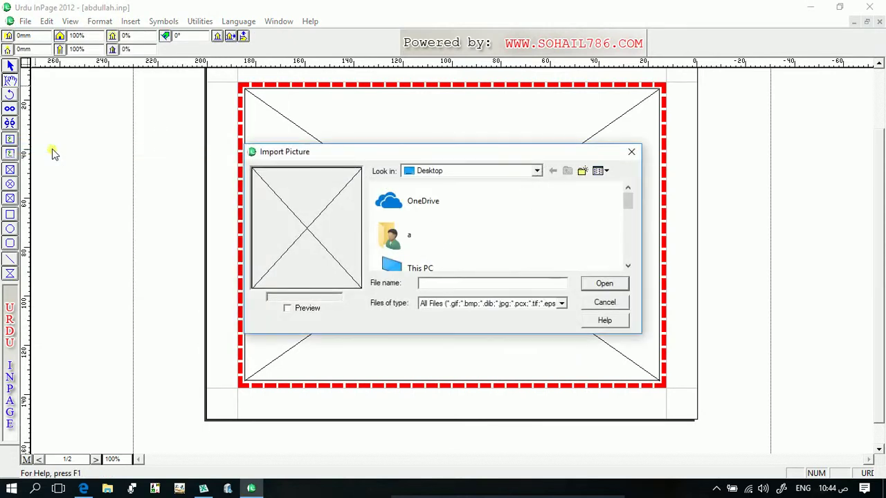
{"action": "left_click", "coordinate": [628, 267]}
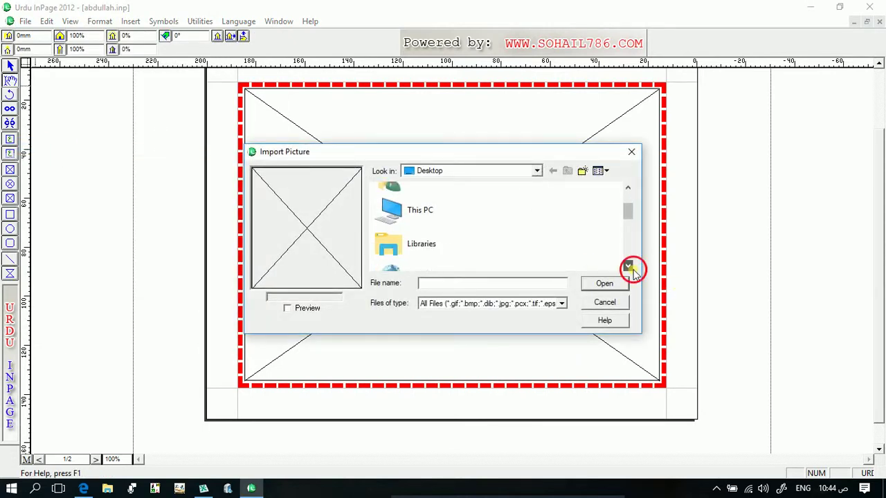
{"action": "left_click", "coordinate": [628, 266]}
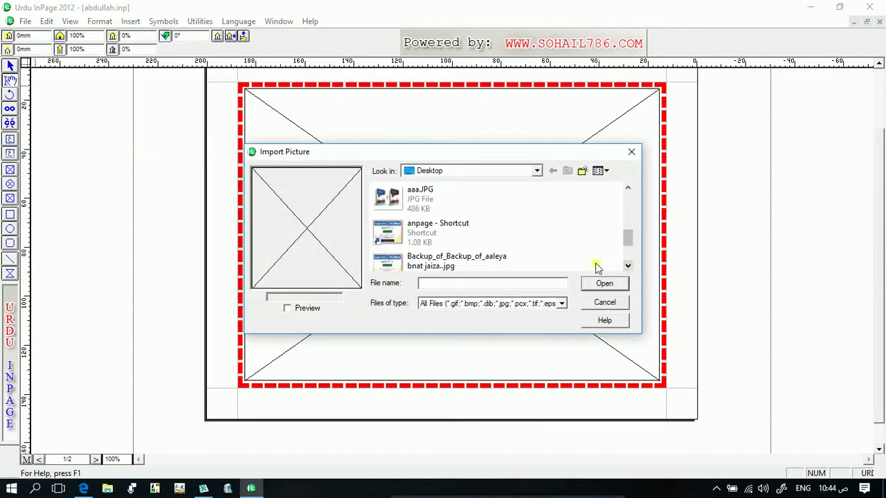
{"action": "double_click", "coordinate": [484, 265]}
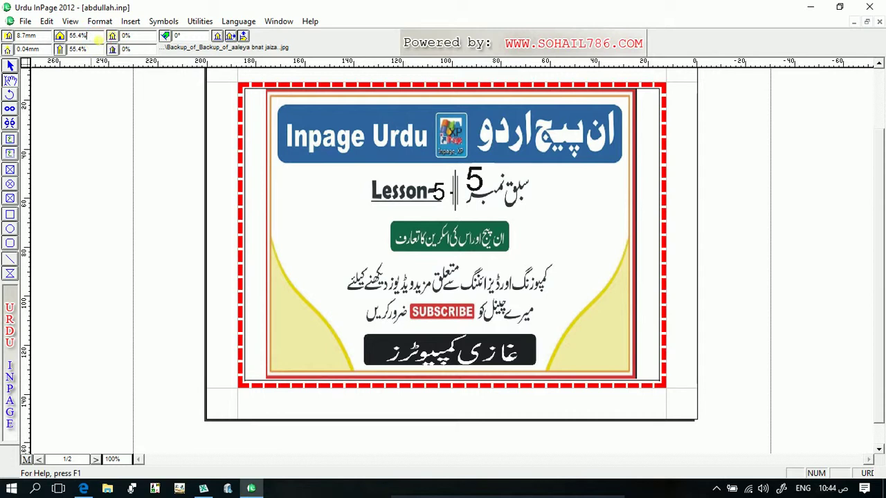
Step: Set the imported picture's horizontal scale to 60% and shift the picture so it sits centred within its box
{"action": "left_click", "coordinate": [88, 35]}
{"action": "key", "text": "BackSpace"}
{"action": "key", "text": "BackSpace"}
{"action": "key", "text": "BackSpace"}
{"action": "key", "text": "BackSpace"}
{"action": "type", "text": "60"}
{"action": "key", "text": "Return"}
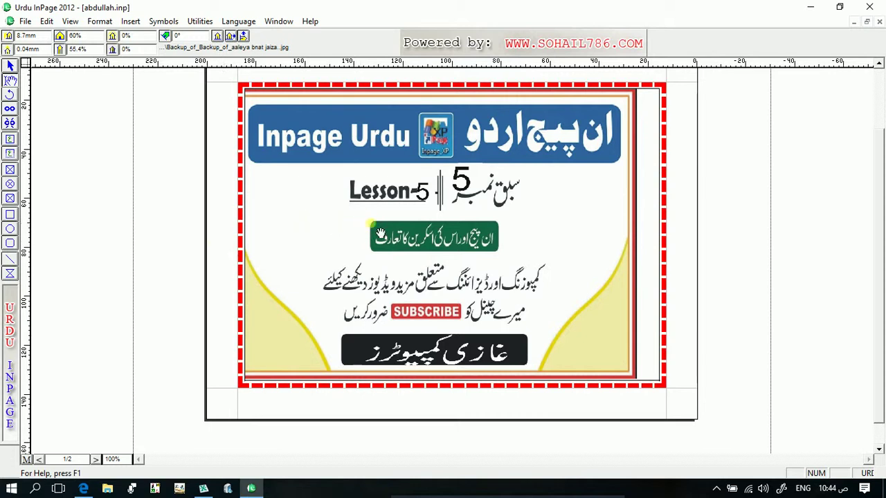
{"action": "left_click_drag", "start_coordinate": [374, 234], "coordinate": [405, 235]}
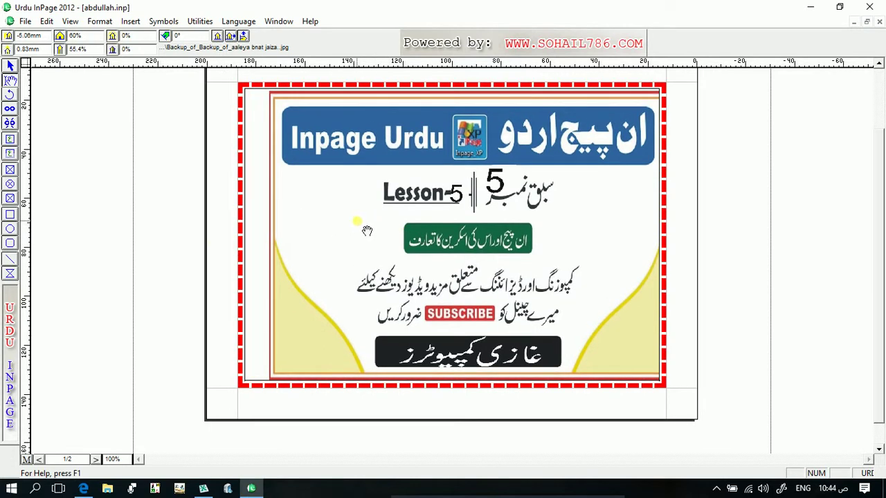
{"action": "left_click_drag", "start_coordinate": [387, 227], "coordinate": [368, 228]}
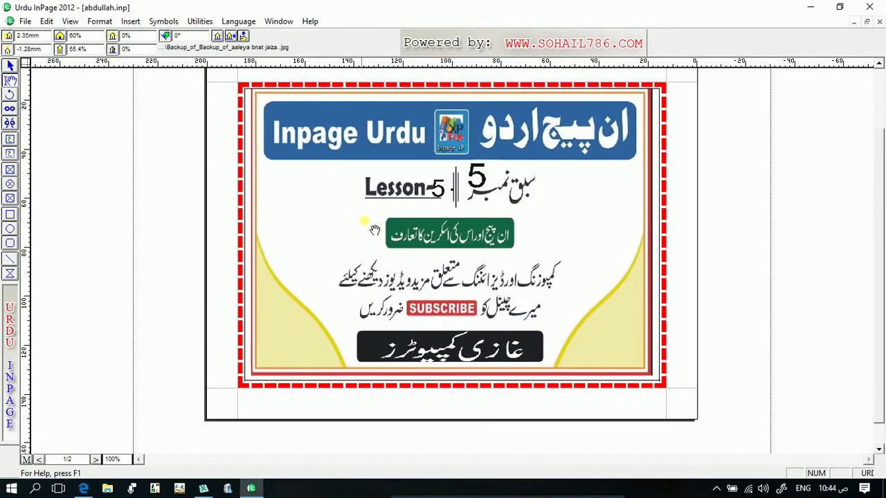
Step: Fade the imported picture into a pale background by setting its brightness to 60%
{"action": "left_click", "coordinate": [159, 39]}
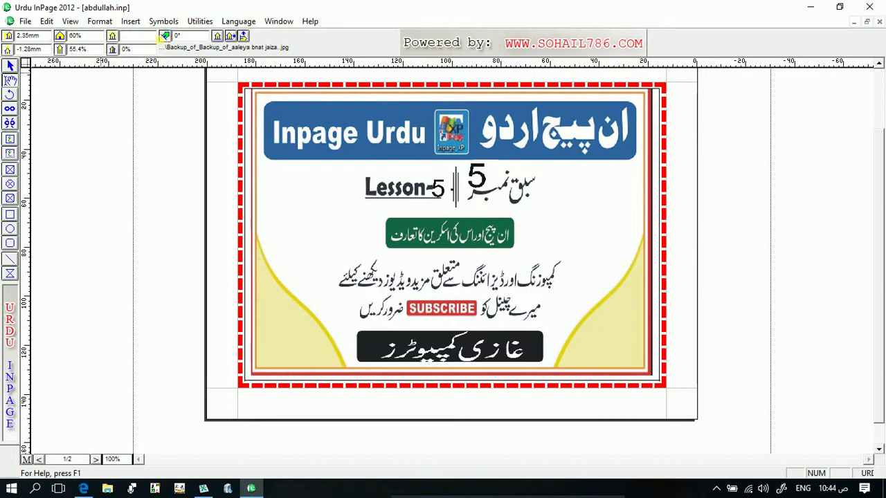
{"action": "type", "text": "60"}
{"action": "key", "text": "Return"}
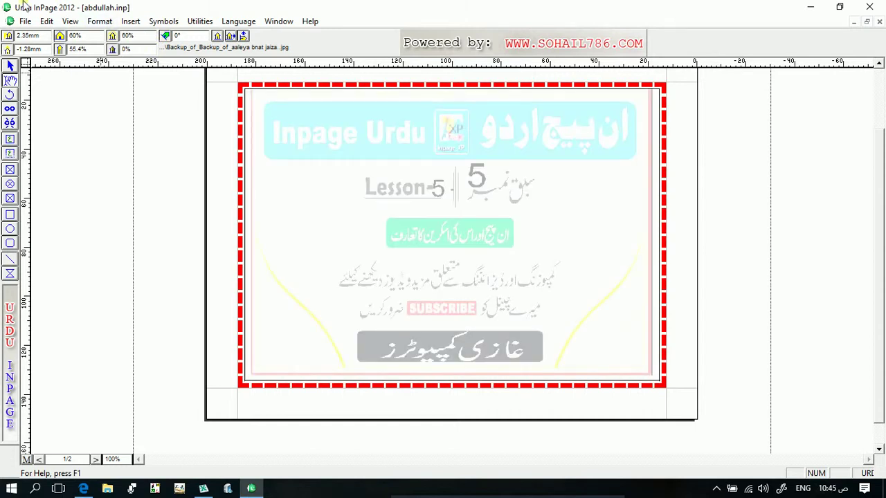
Step: Select the picture box as an object and send it to the back, behind the poster text
{"action": "left_click", "coordinate": [46, 22]}
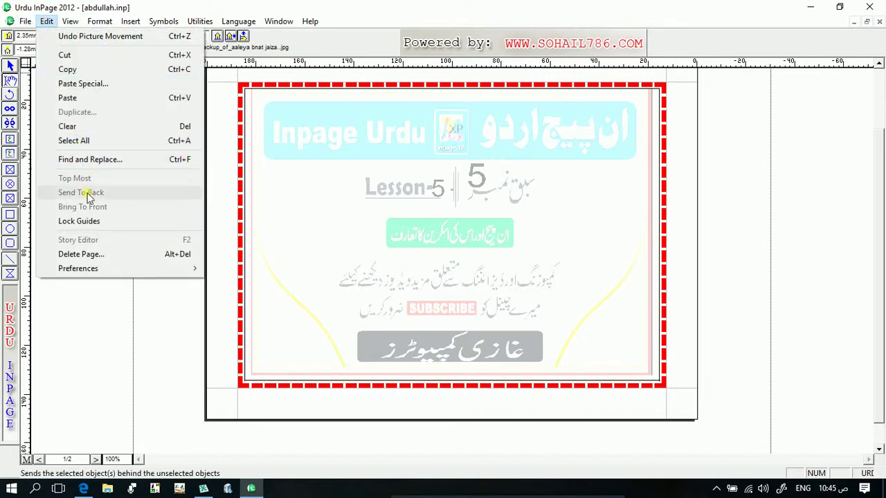
{"action": "left_click", "coordinate": [340, 239]}
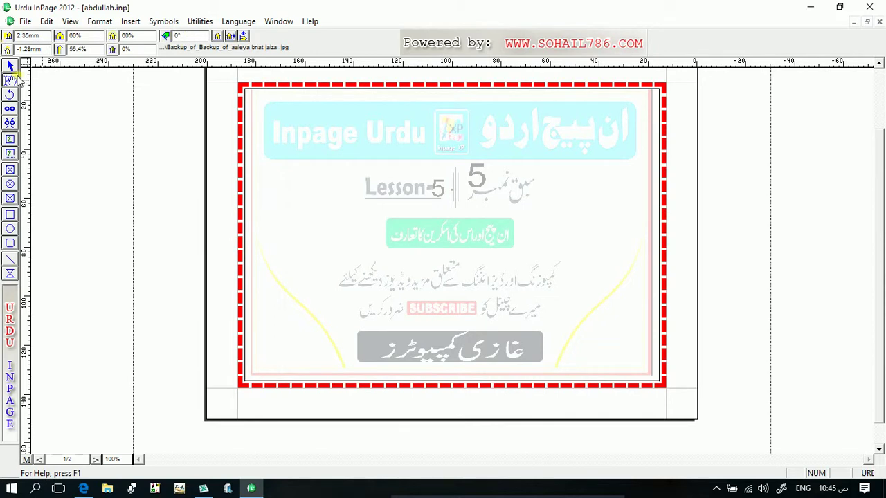
{"action": "left_click", "coordinate": [10, 66]}
{"action": "left_click", "coordinate": [356, 232]}
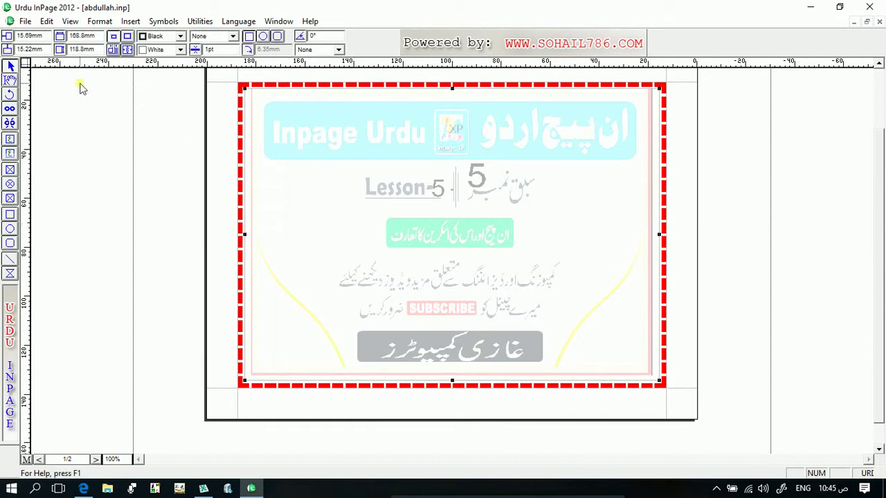
{"action": "left_click", "coordinate": [47, 22]}
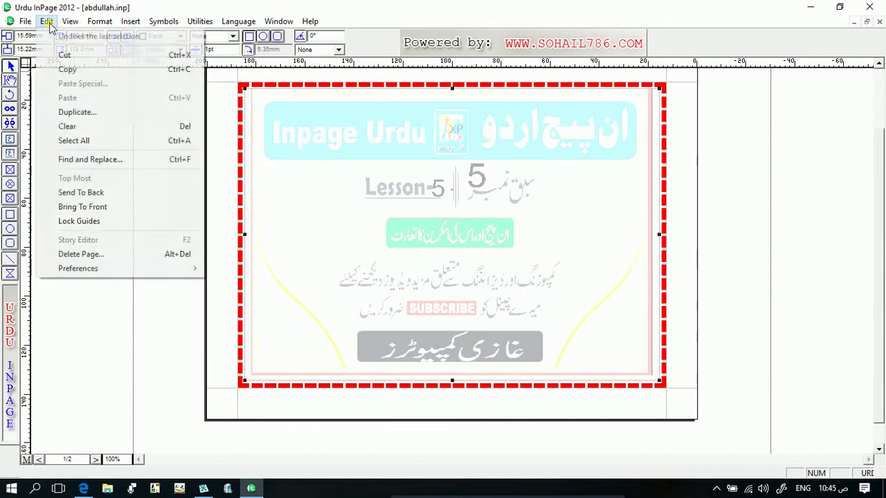
{"action": "left_click", "coordinate": [80, 198]}
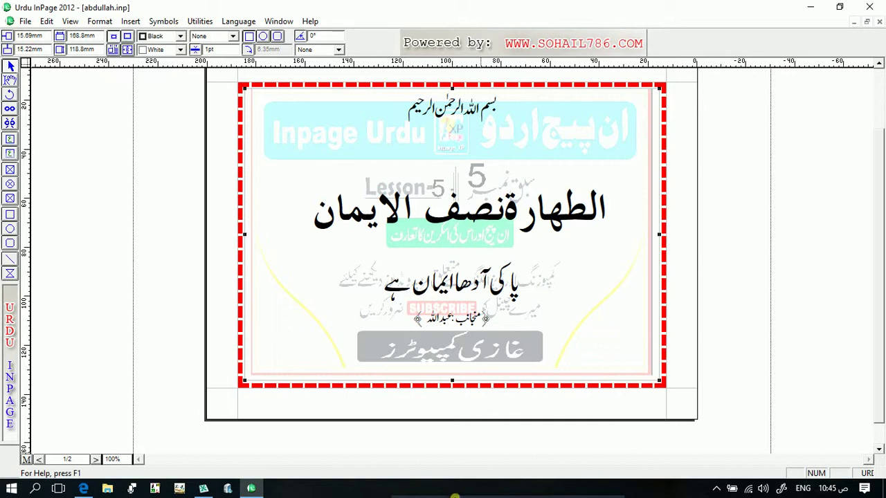
{"action": "mouse_move", "coordinate": [461, 432]}
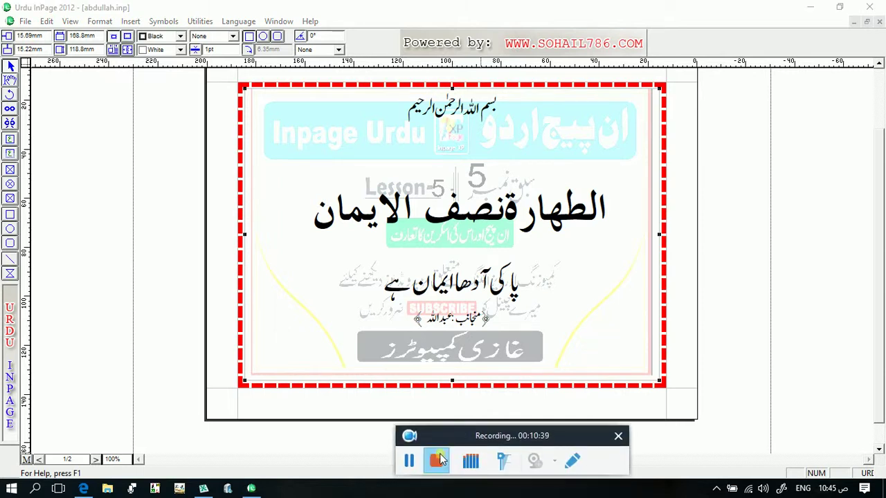